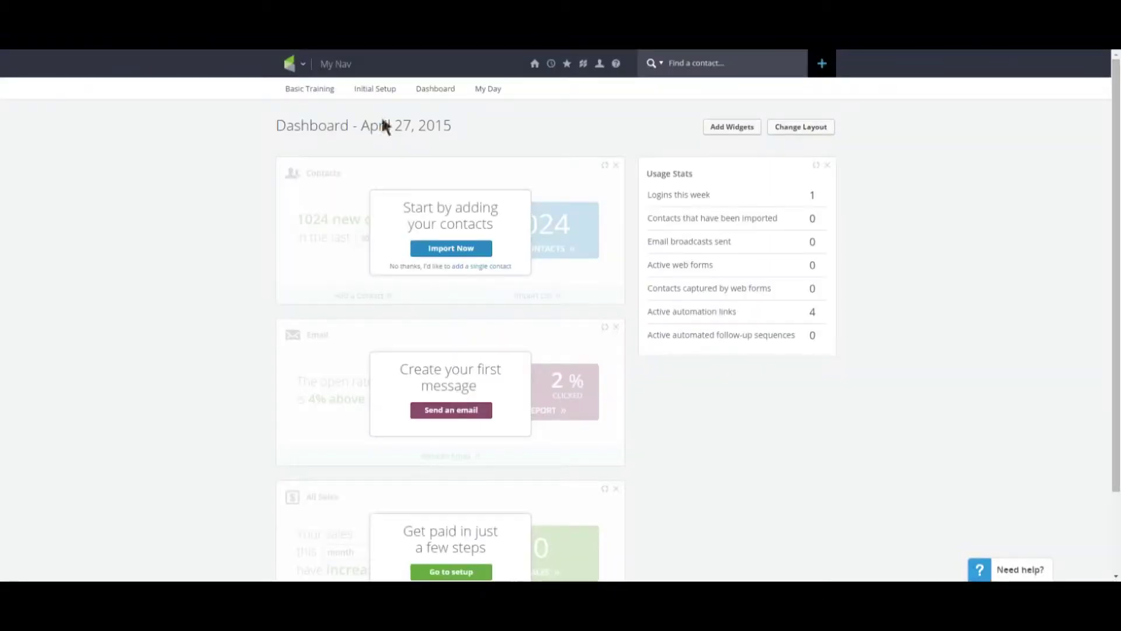
Step: Create Tag A in the Customer Tags category, then begin entering Tag B
click(296, 63)
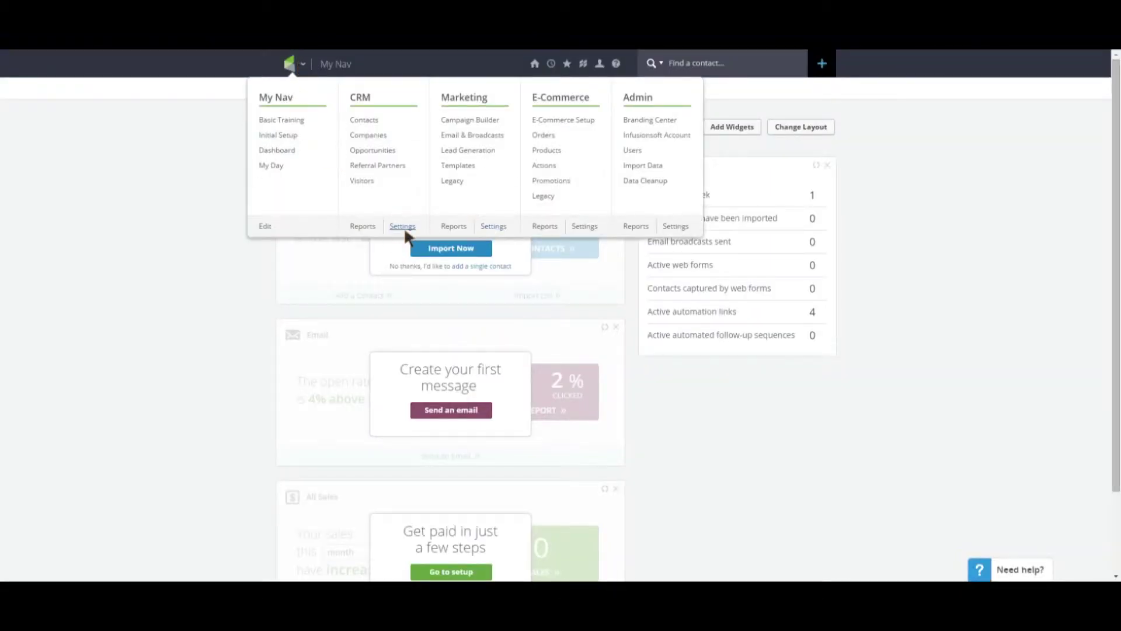
click(403, 227)
click(324, 217)
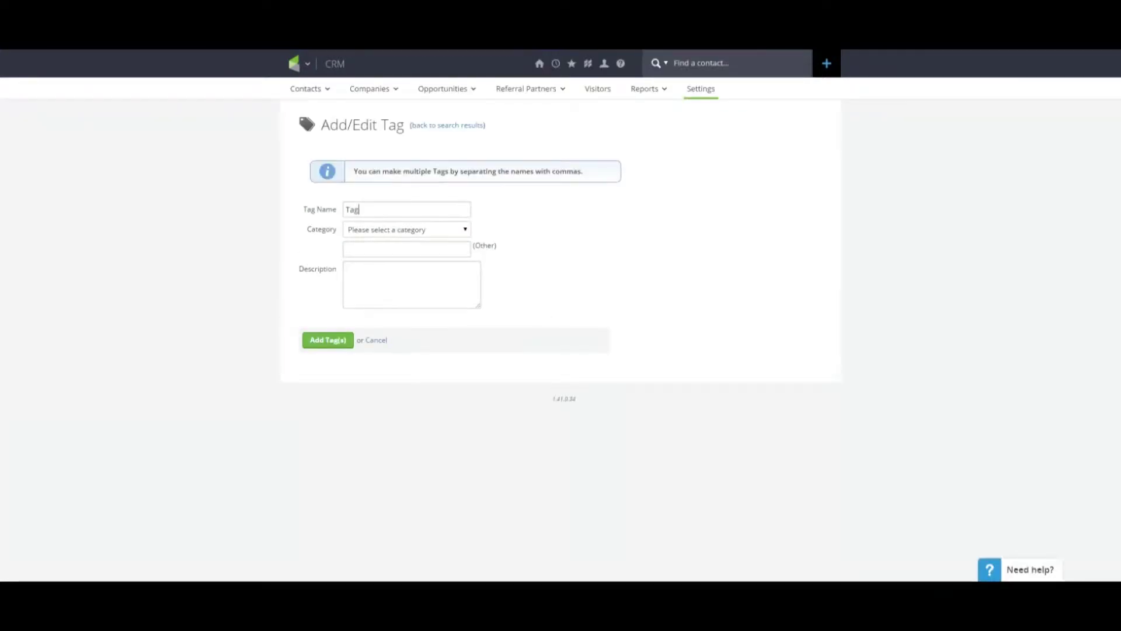
text(A)
click(409, 229)
click(397, 248)
click(324, 337)
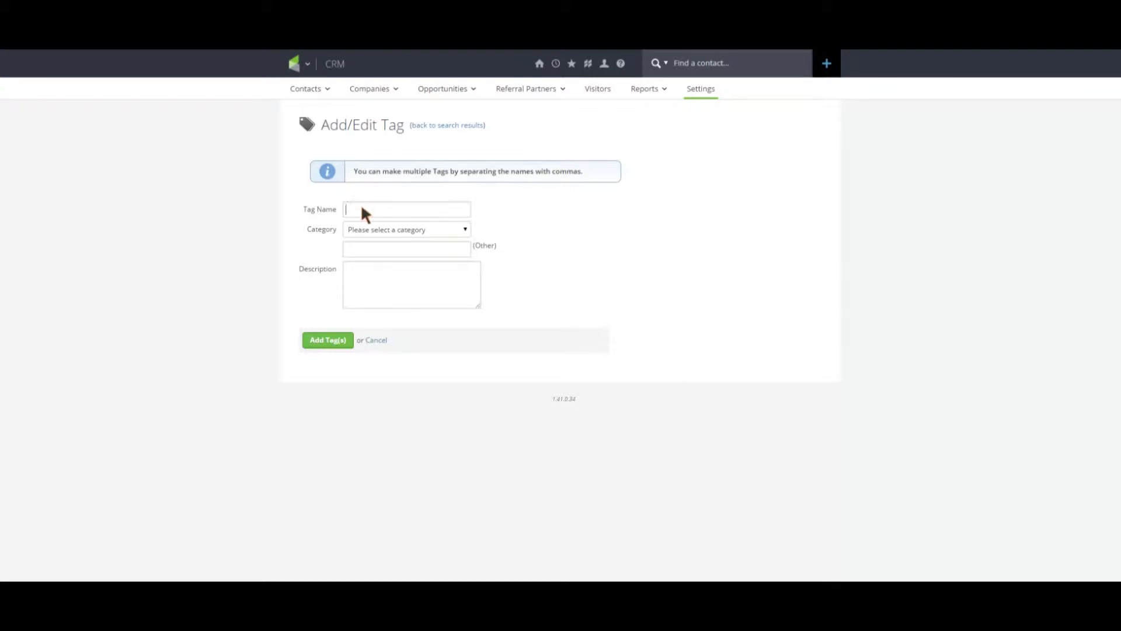
text(Tag B)
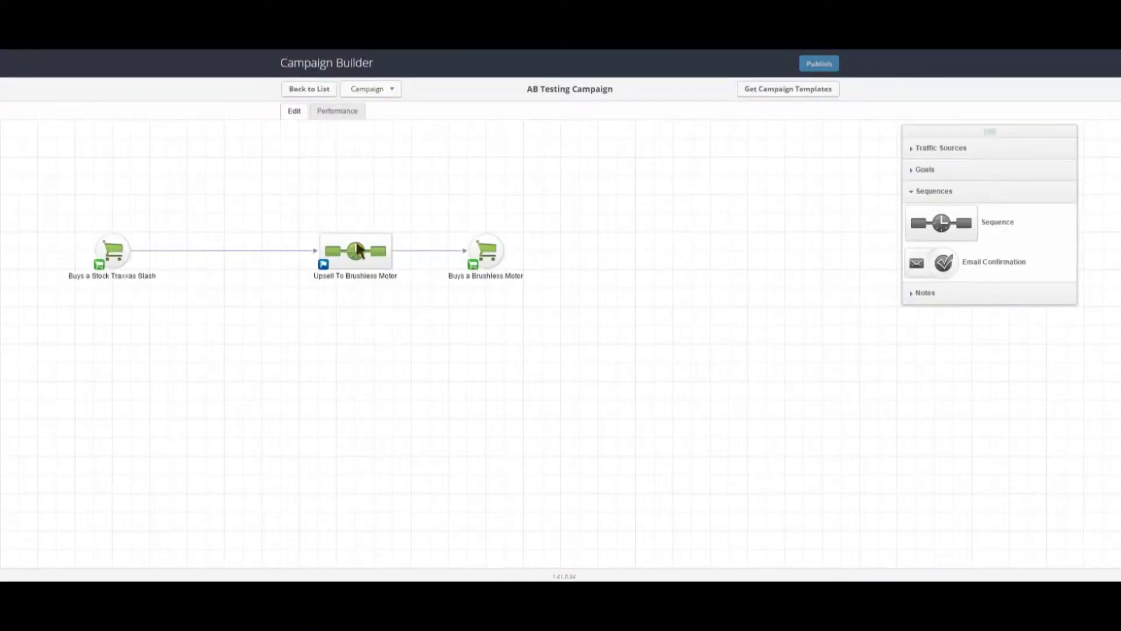
Step: Place the copied upsell below, link Traxxas Slash purchase through it to Buys a Brushless Motor, and open the decision's rules
drag(356, 250, 358, 307)
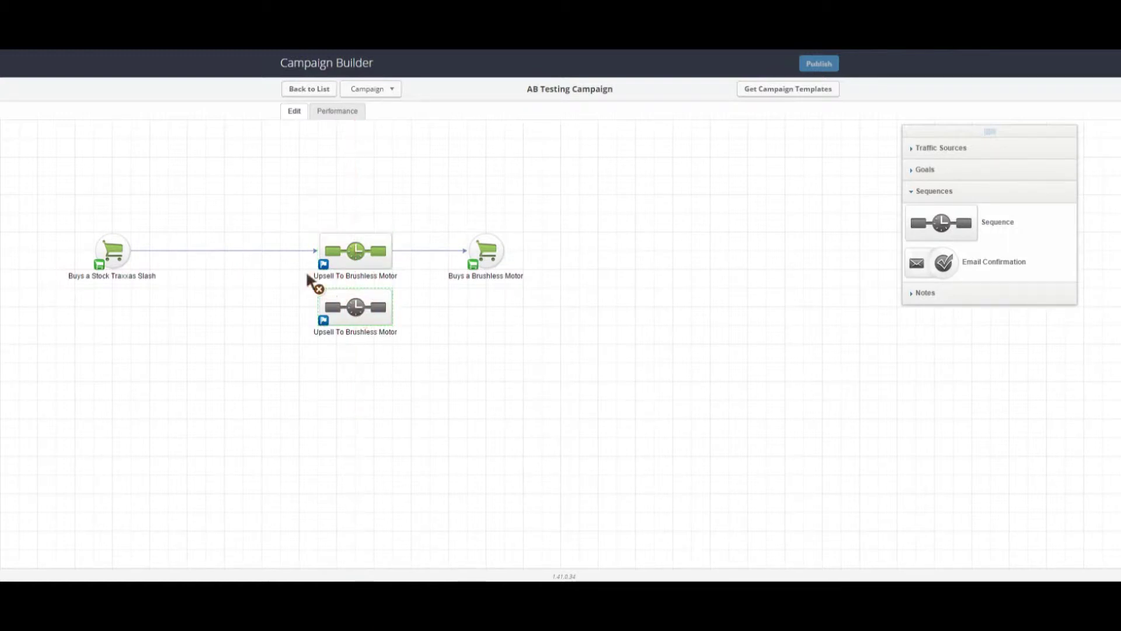
drag(131, 255, 325, 317)
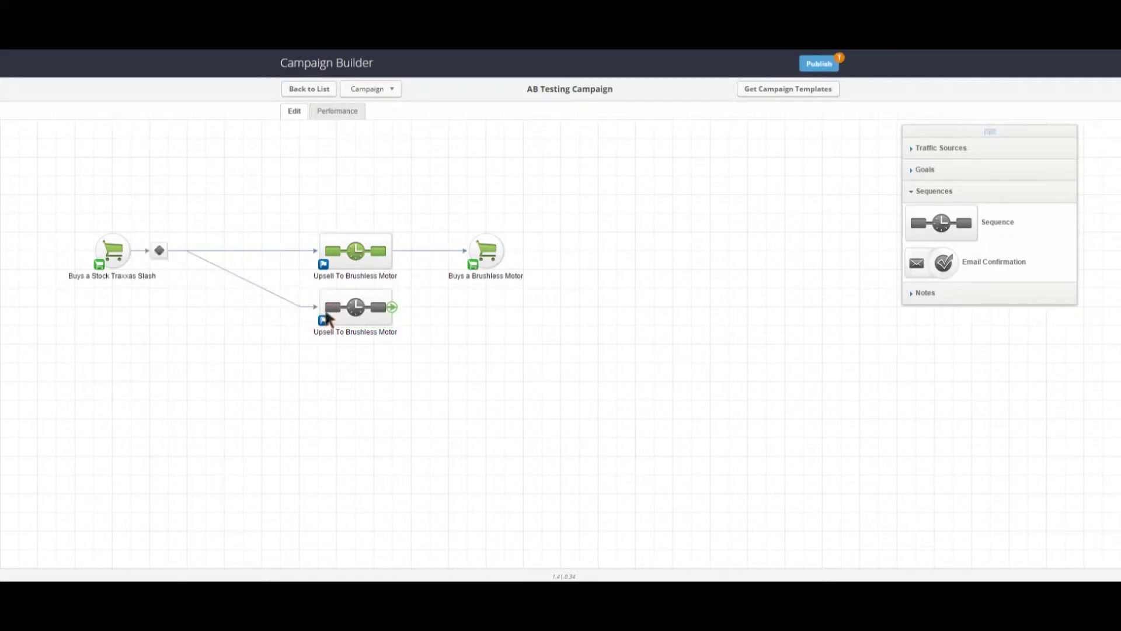
drag(392, 307, 492, 259)
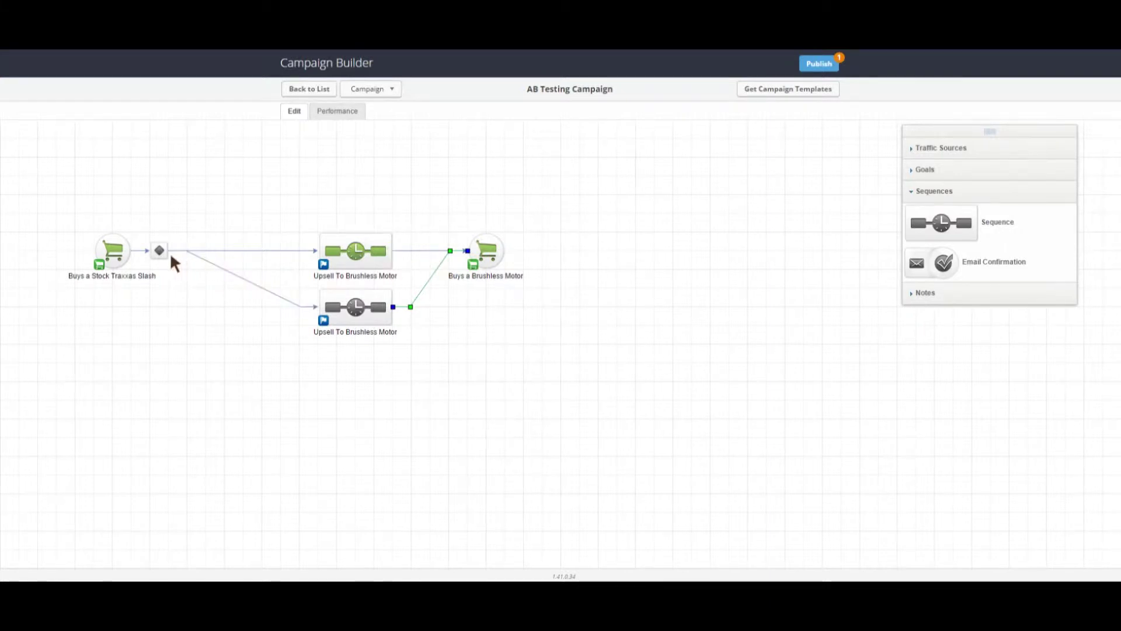
drag(160, 252, 251, 257)
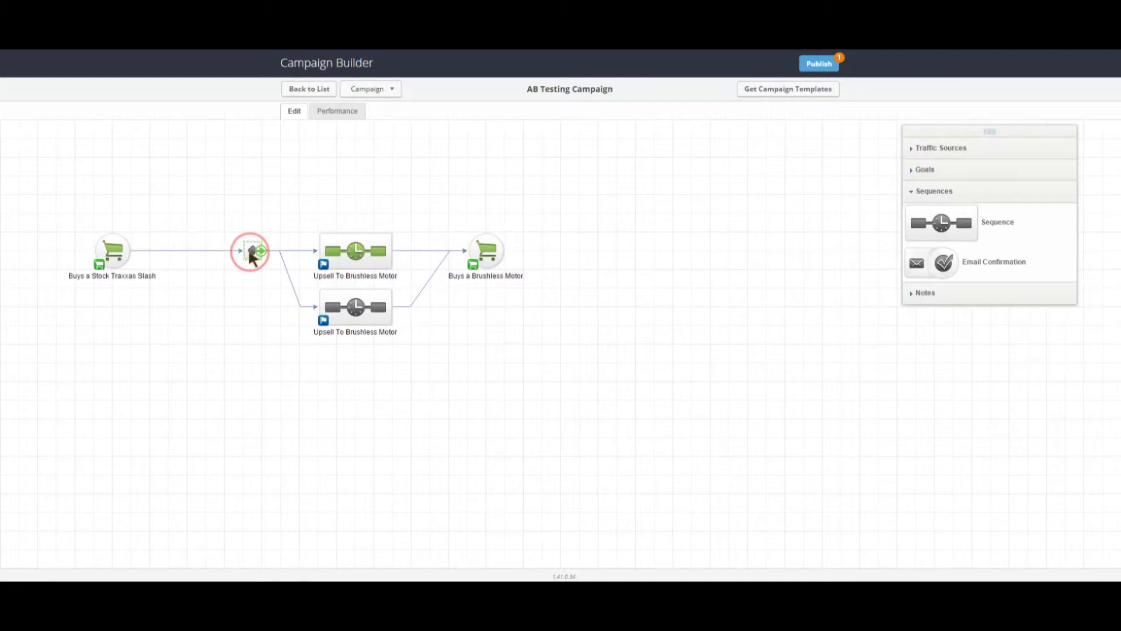
double_click(251, 257)
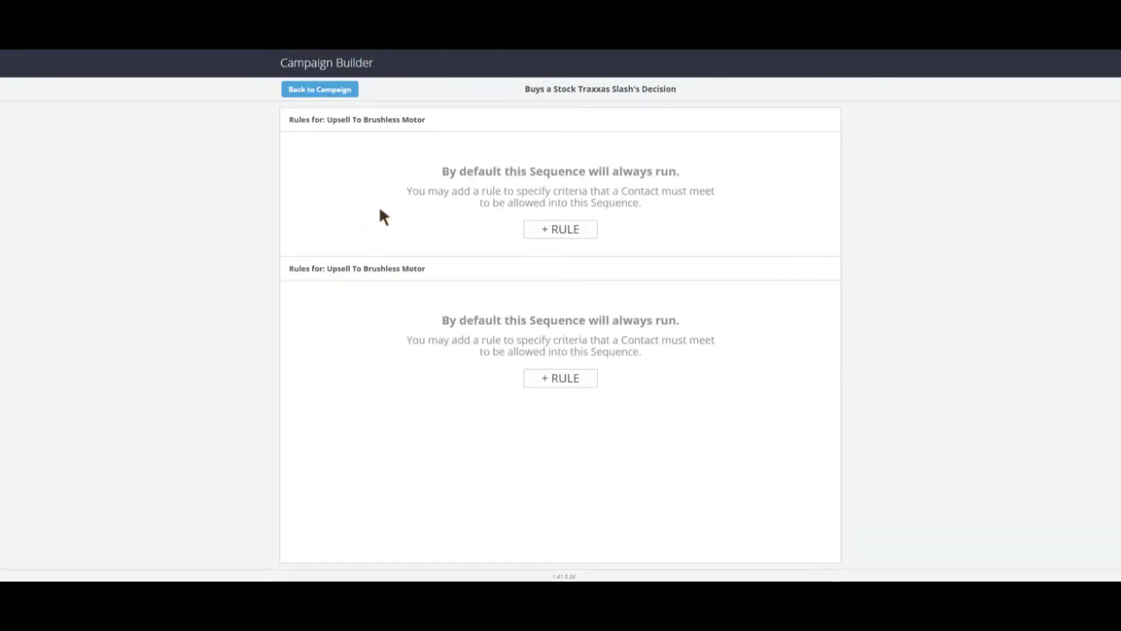
Step: Add a rule so the first upsell sequence requires the contact's tags to contain Tag A
click(541, 226)
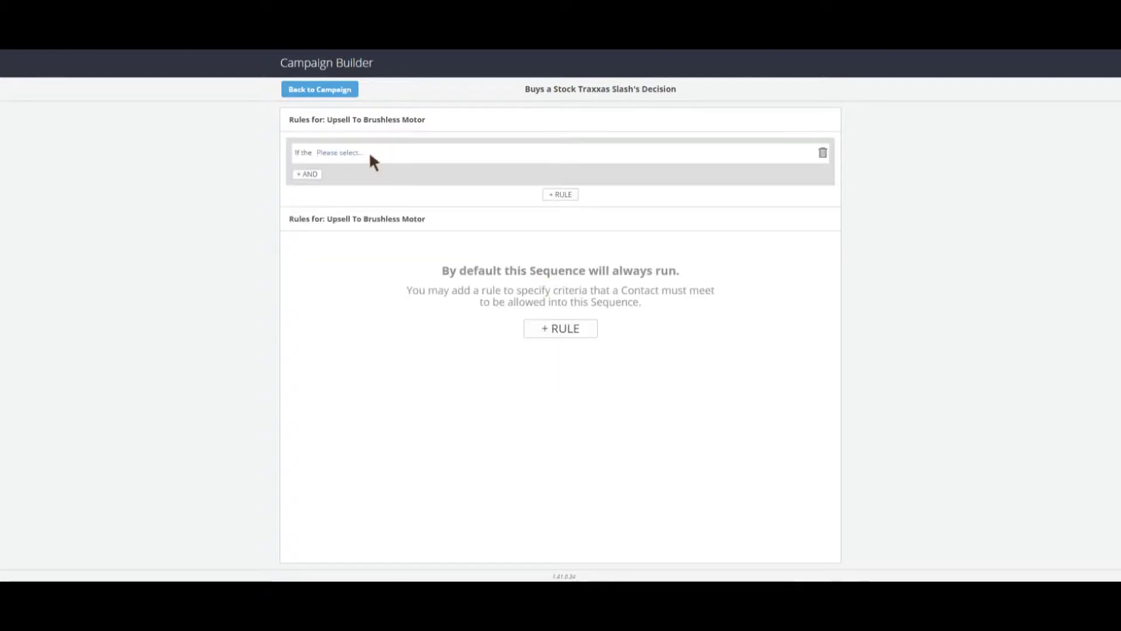
click(370, 152)
click(350, 168)
click(372, 153)
click(375, 180)
click(374, 152)
click(401, 174)
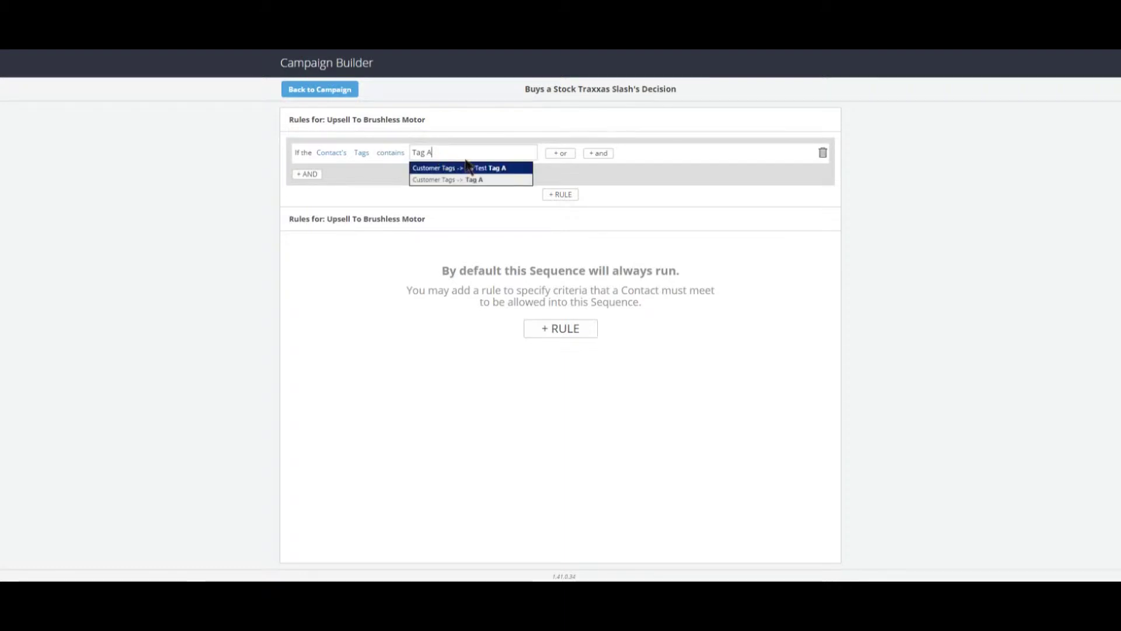
click(470, 179)
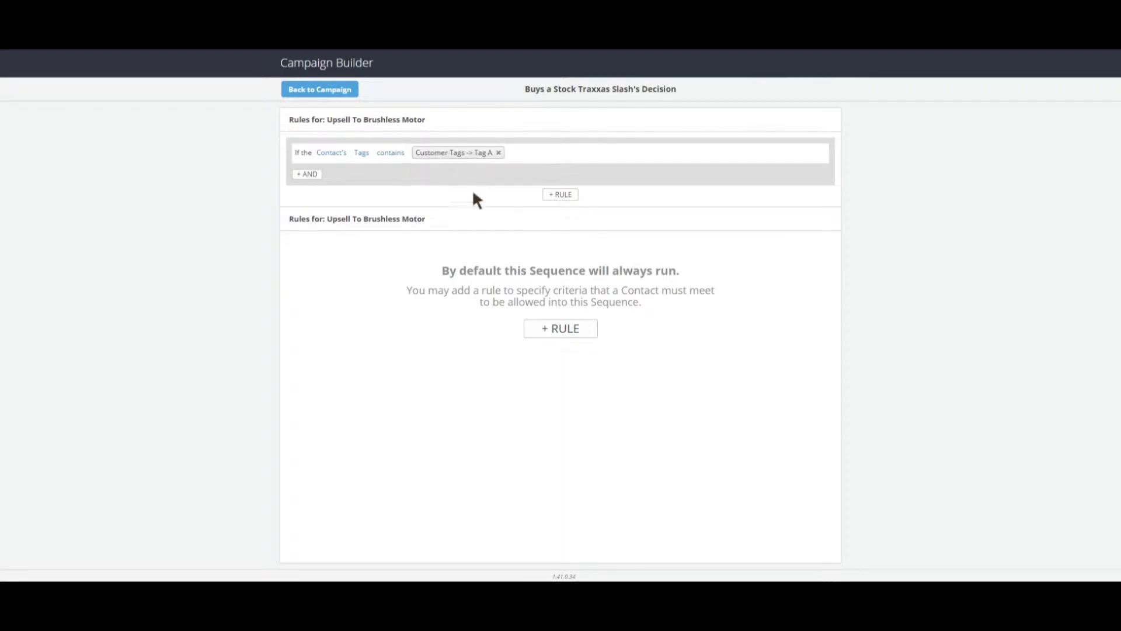
Step: Add a rule so the second upsell sequence requires Tag B, then return to the campaign
click(555, 328)
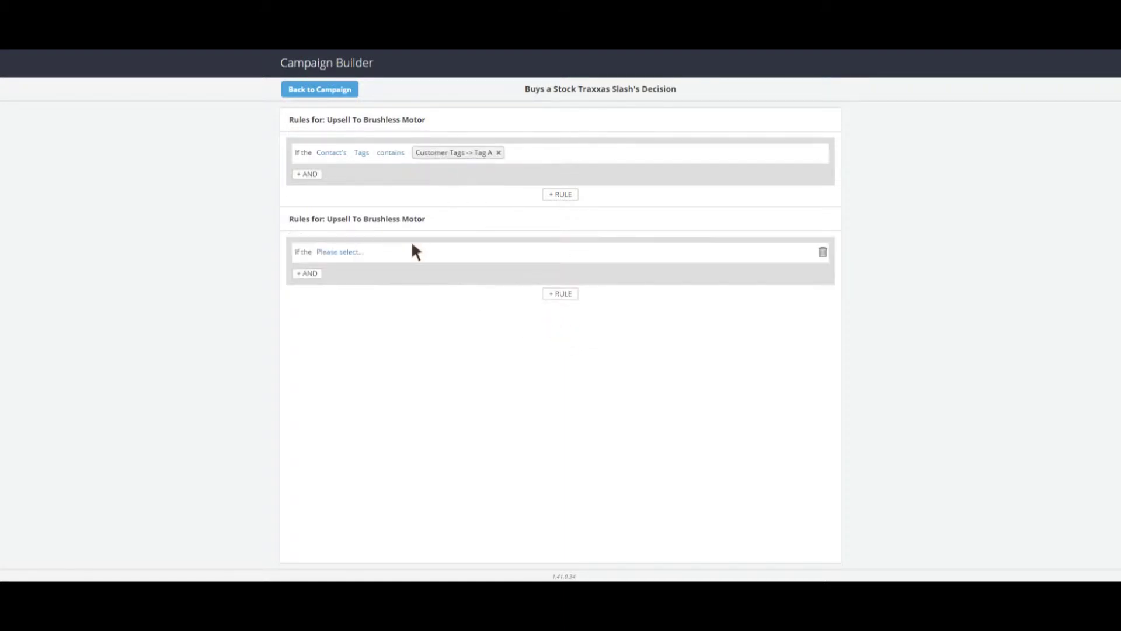
click(353, 253)
click(358, 267)
click(388, 253)
click(390, 279)
click(413, 253)
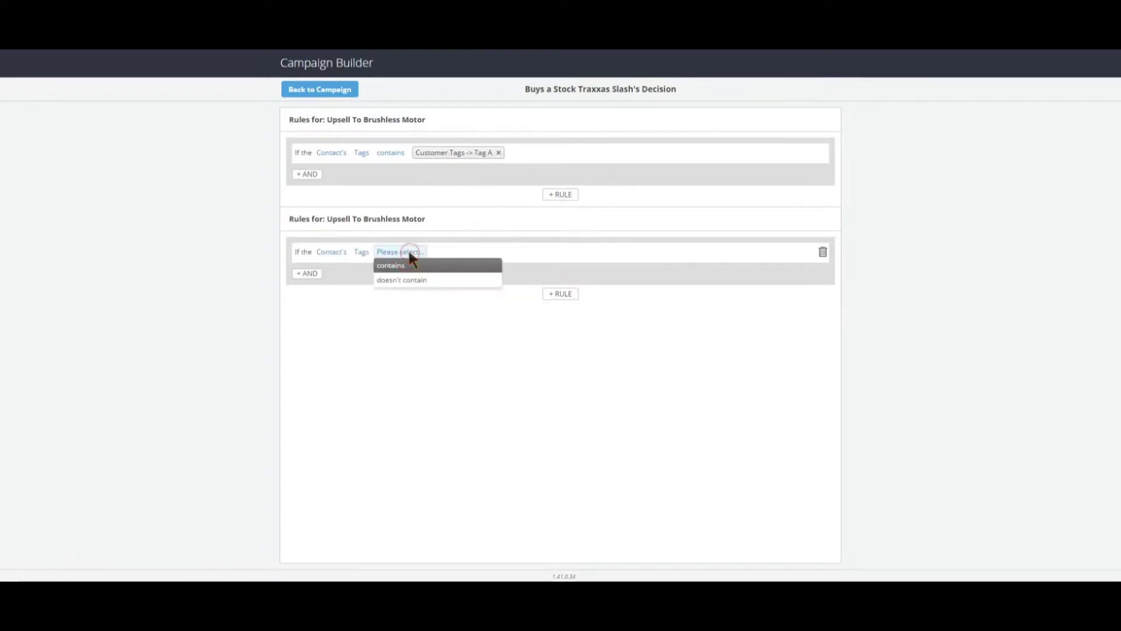
click(419, 266)
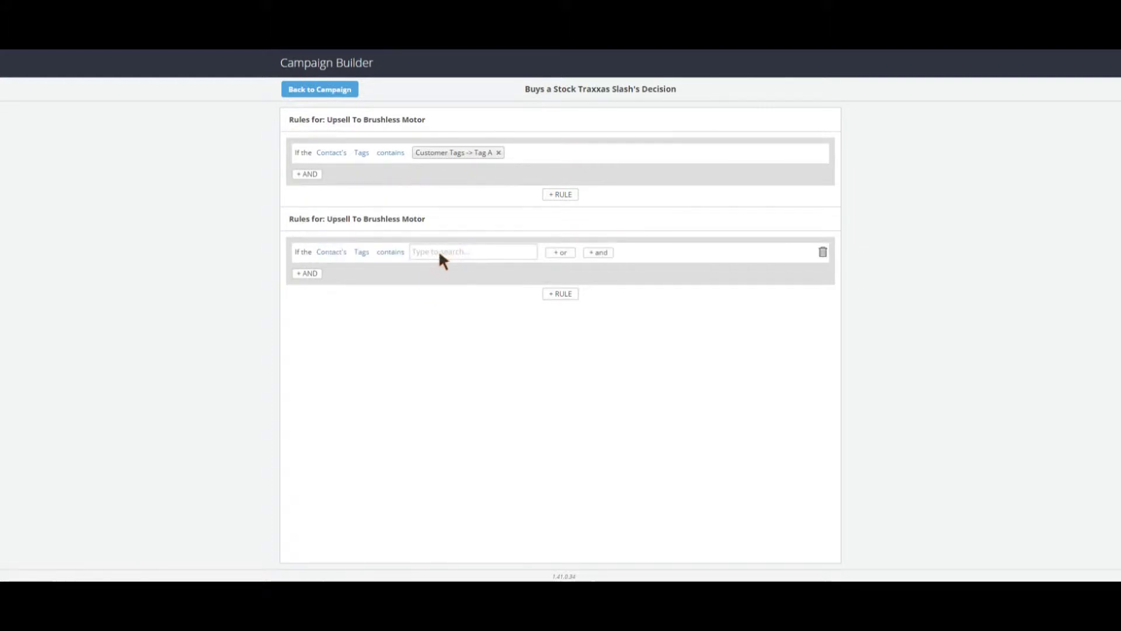
click(440, 252)
text(Tag B)
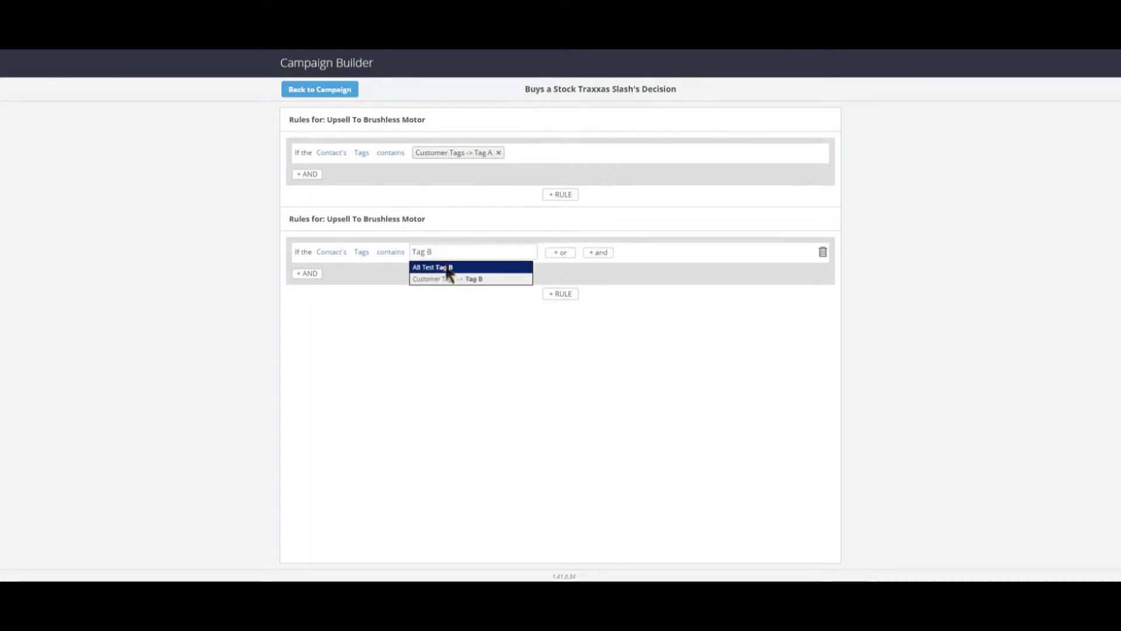
click(466, 278)
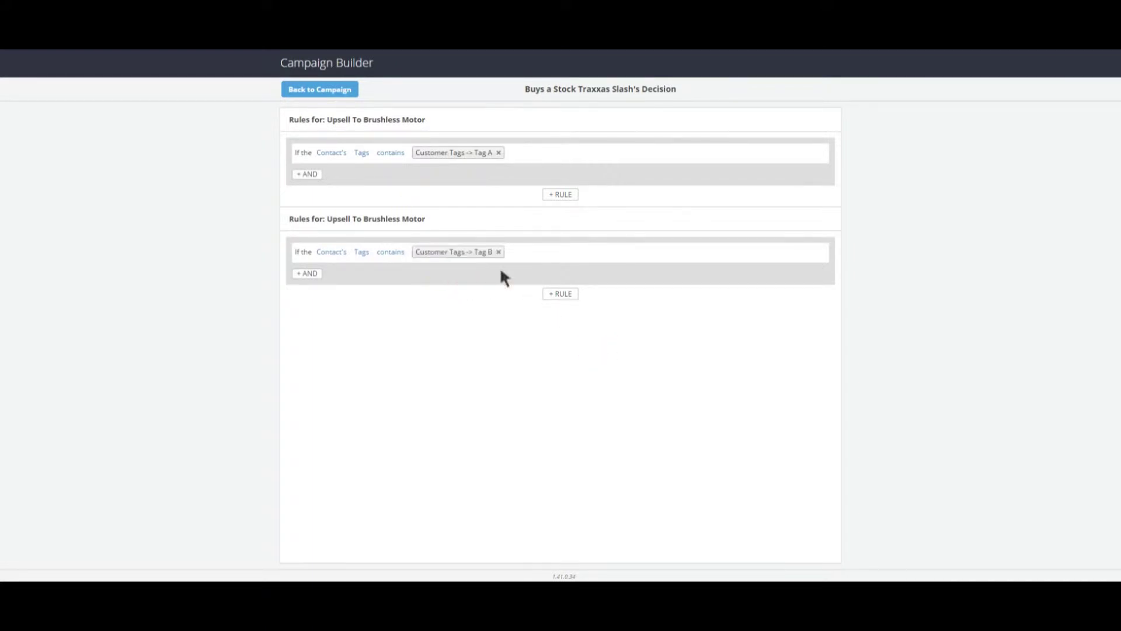
click(321, 91)
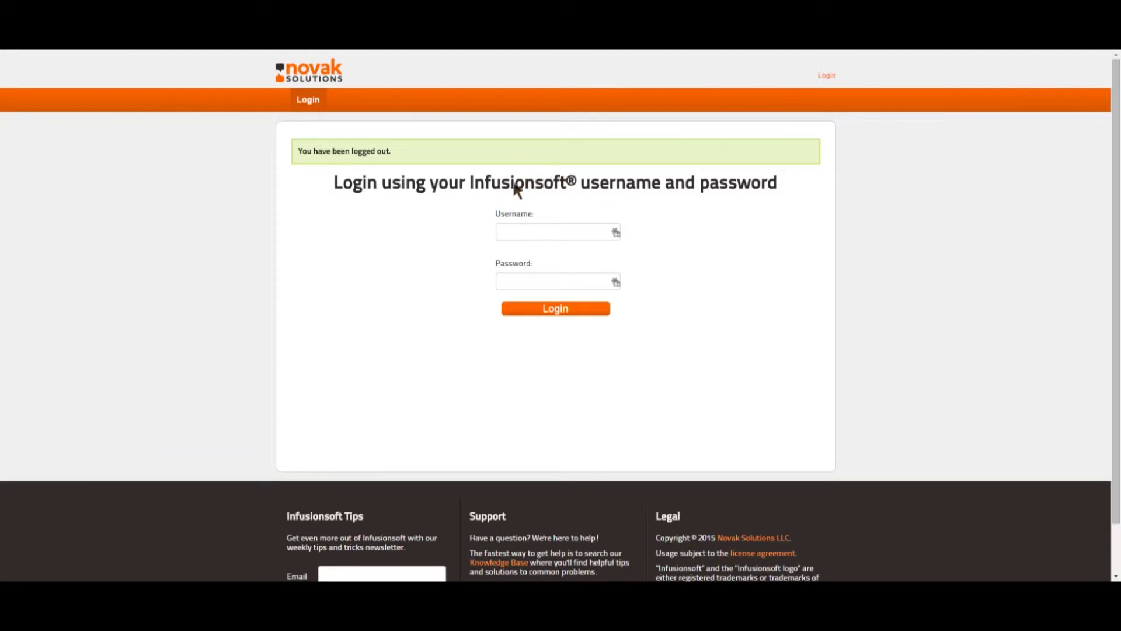
Step: Log in to the Automation Center with the account username and password, then show the tool sections
click(509, 228)
key(Tab)
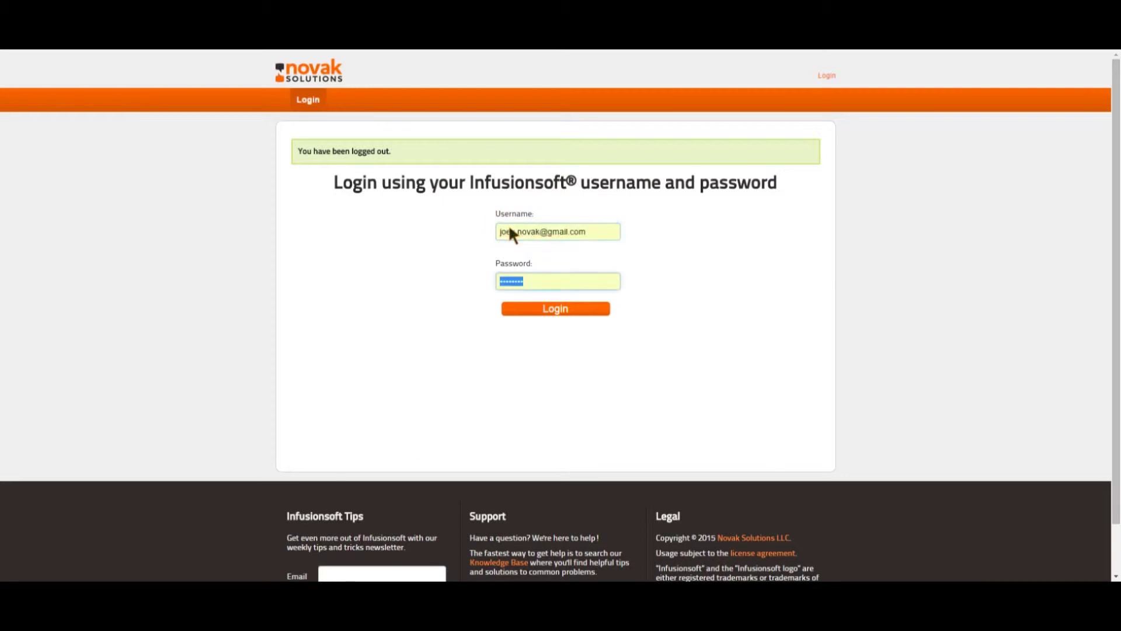
click(528, 311)
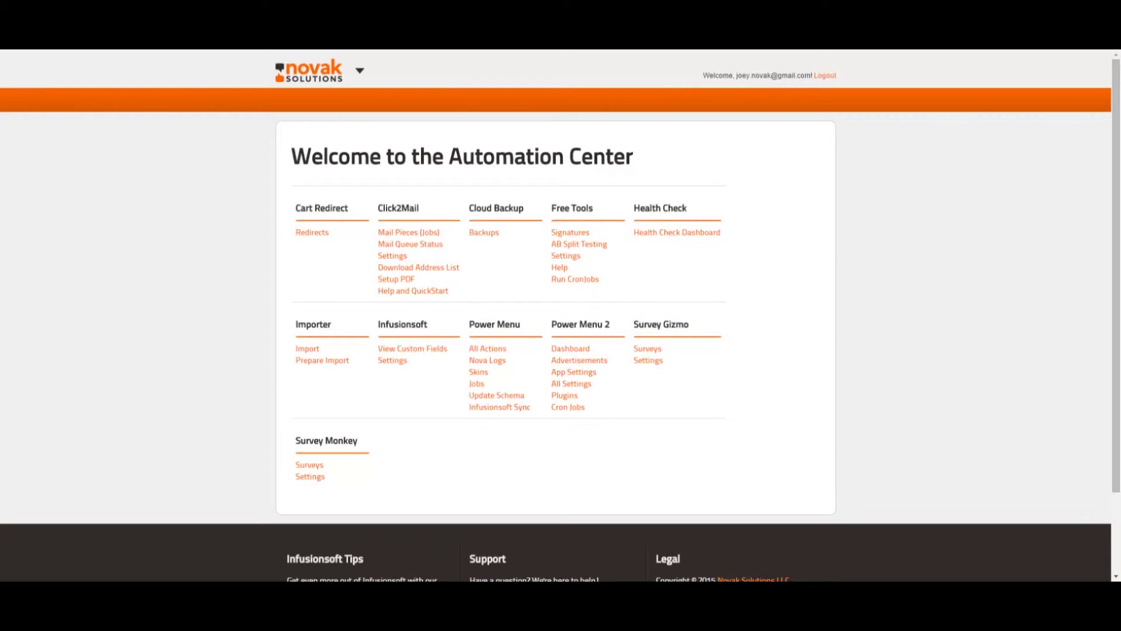
click(322, 79)
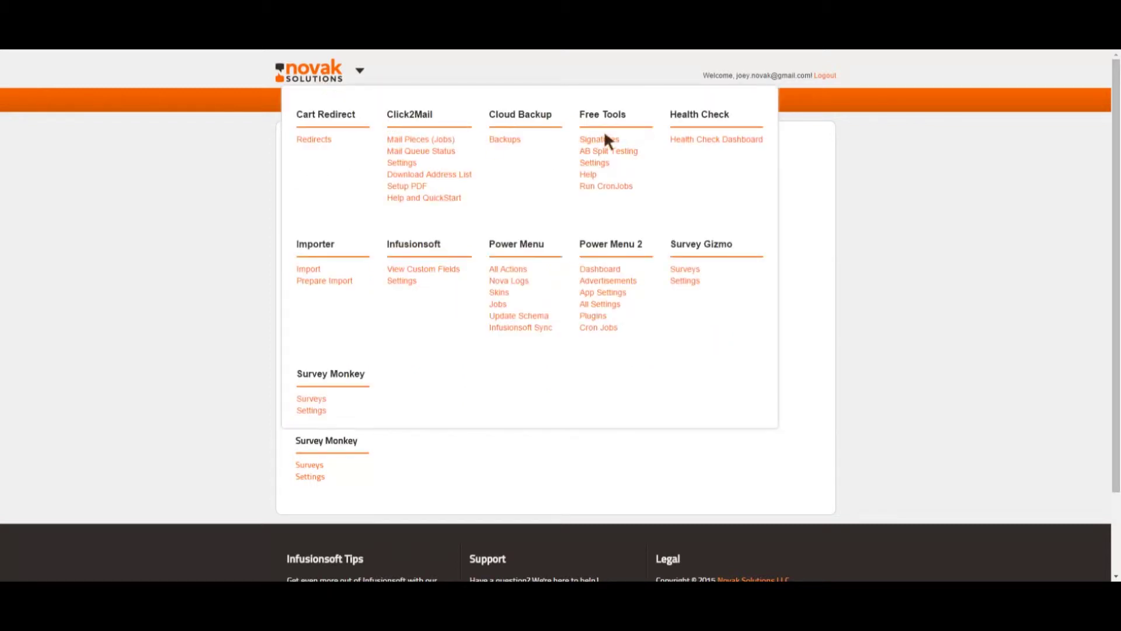
Step: In Free Tools, set A/B Testing Tag 1 to Tag A and Tag 2 to Tag B, save, and open AB Split Testing
click(591, 162)
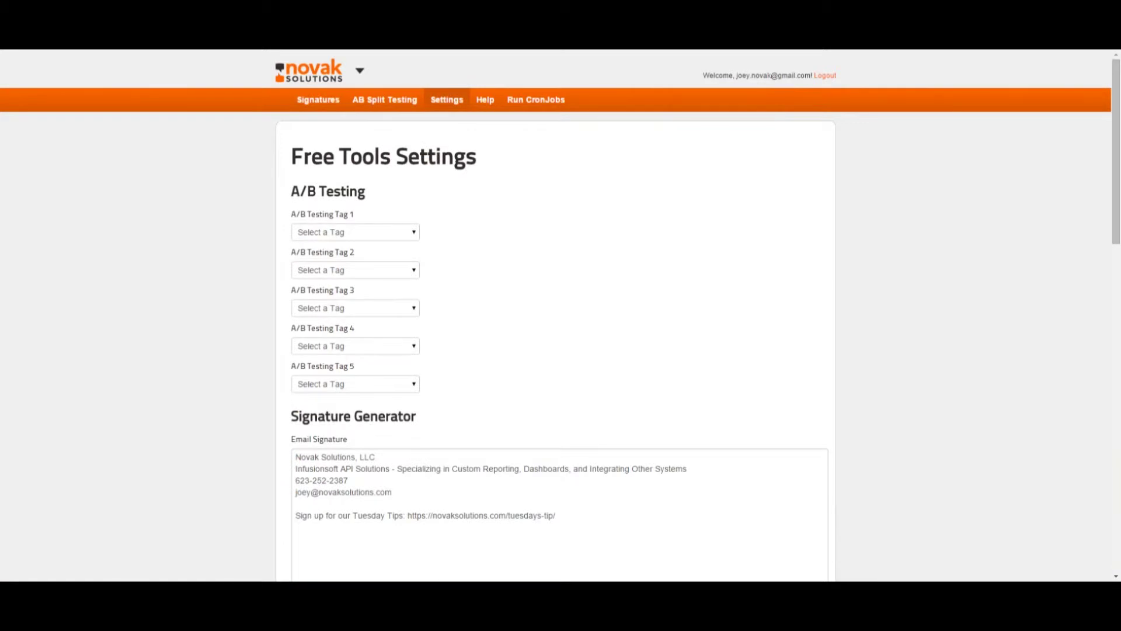
click(400, 243)
click(375, 271)
click(368, 275)
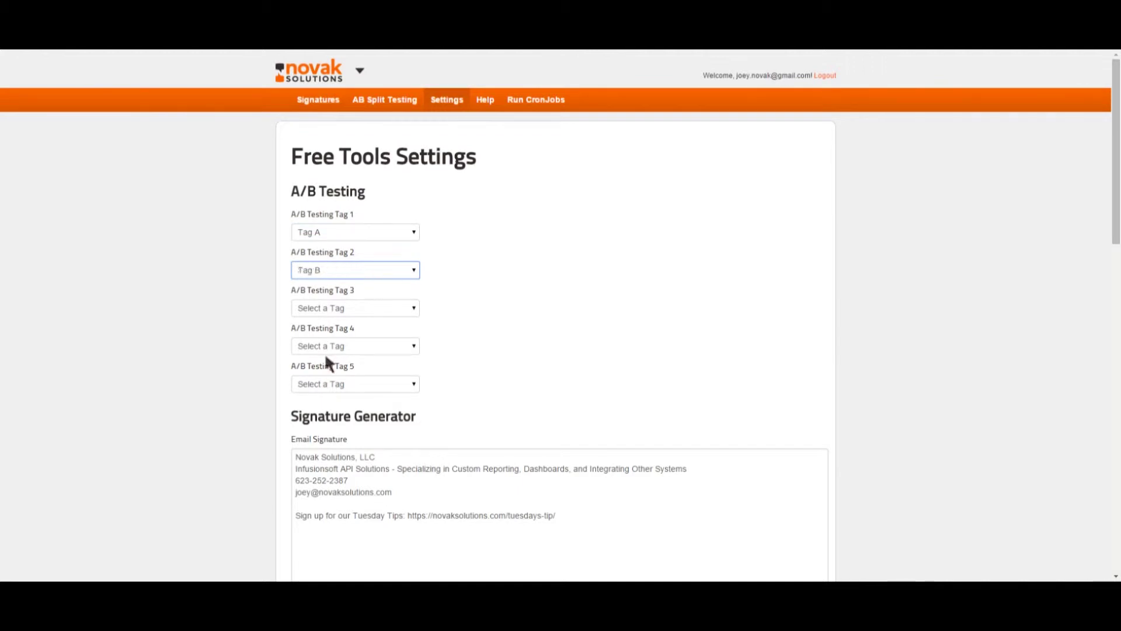
scroll(791, 299, down, 8)
scroll(779, 354, down, 8)
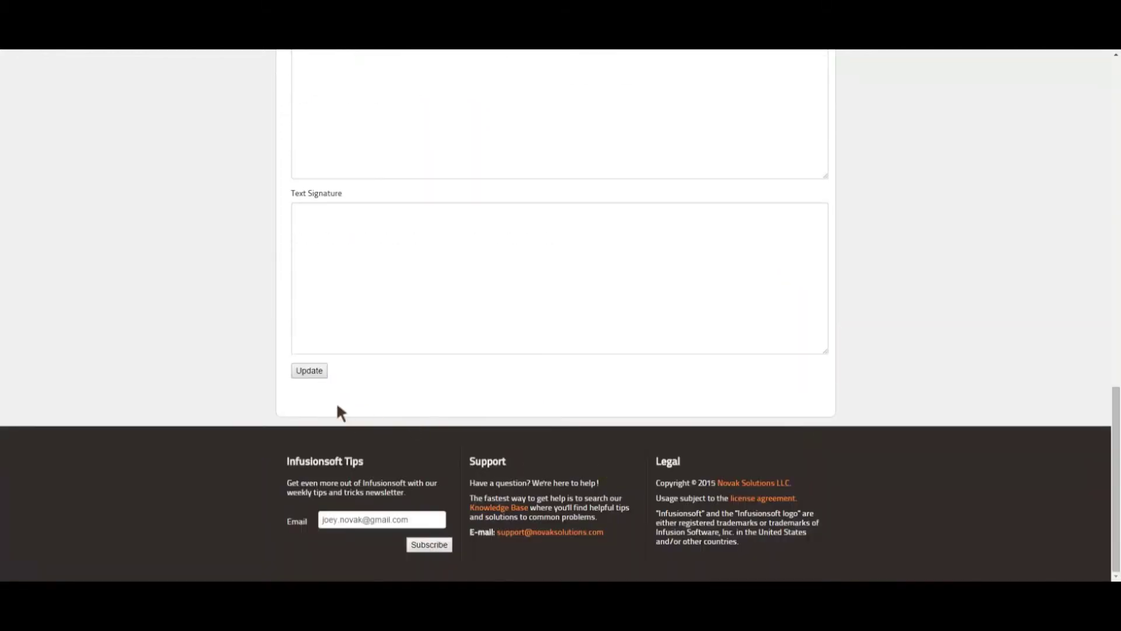
click(309, 370)
mouse_move(295, 87)
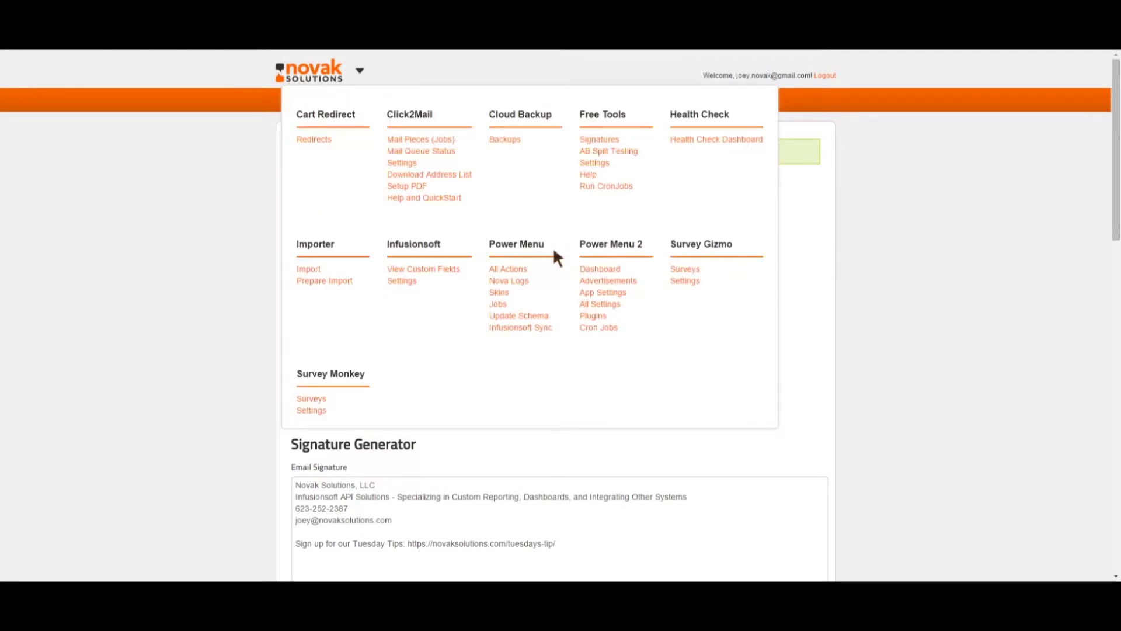
click(601, 154)
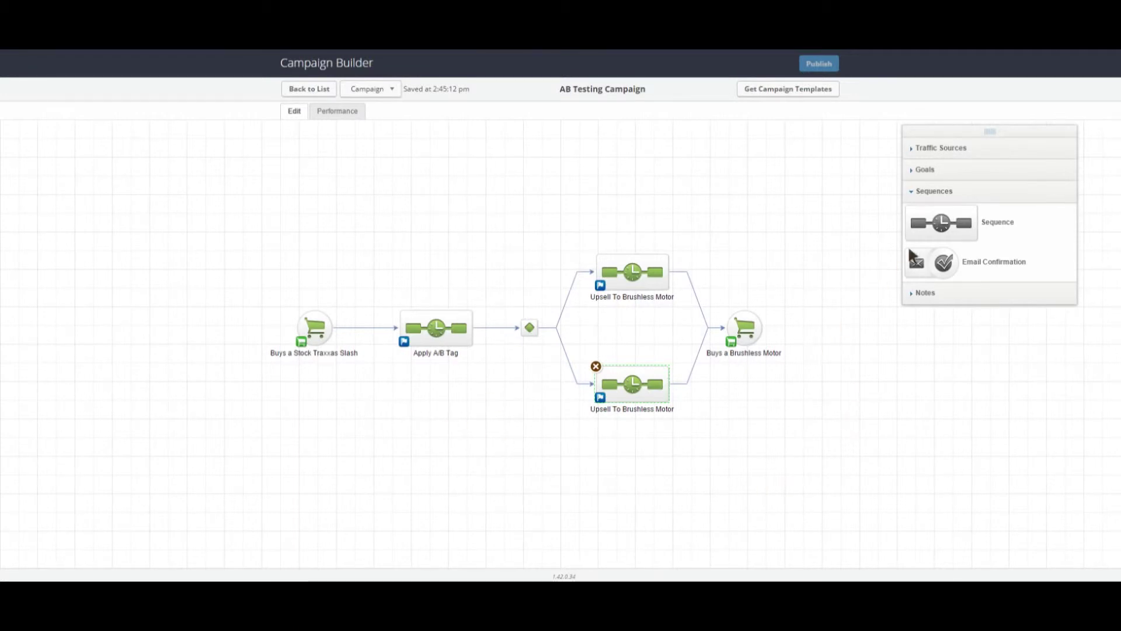
Step: Point the Apply A/B Tag sequence's HTTP post at the Novak assignABTag URL with contactId
mouse_move(532, 330)
double_click(439, 331)
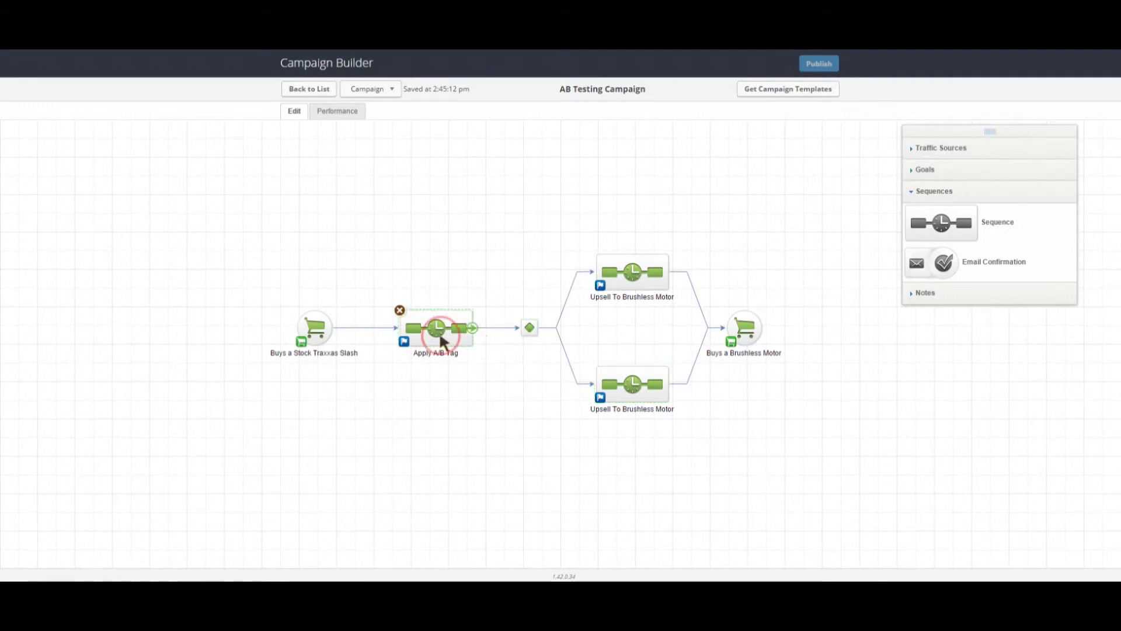
click(916, 350)
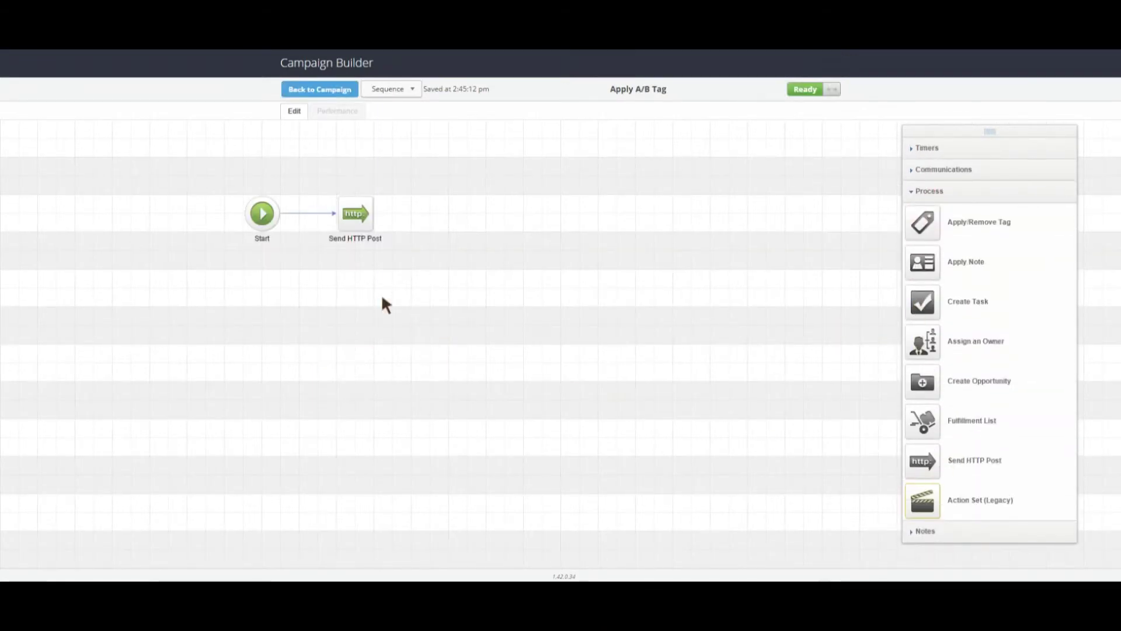
double_click(356, 218)
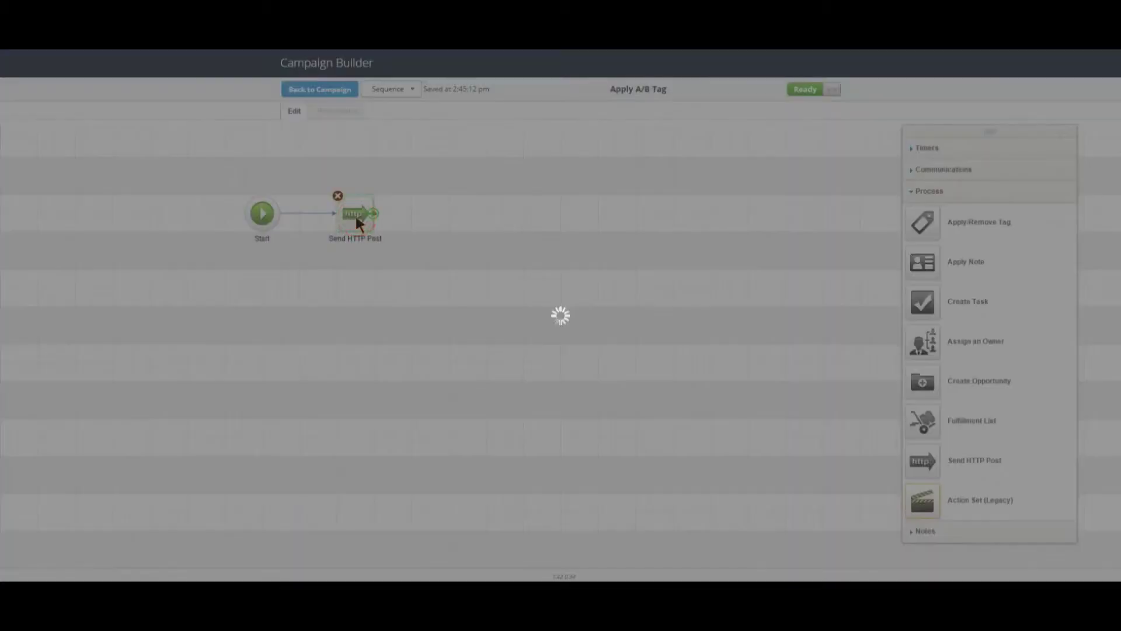
click(380, 133)
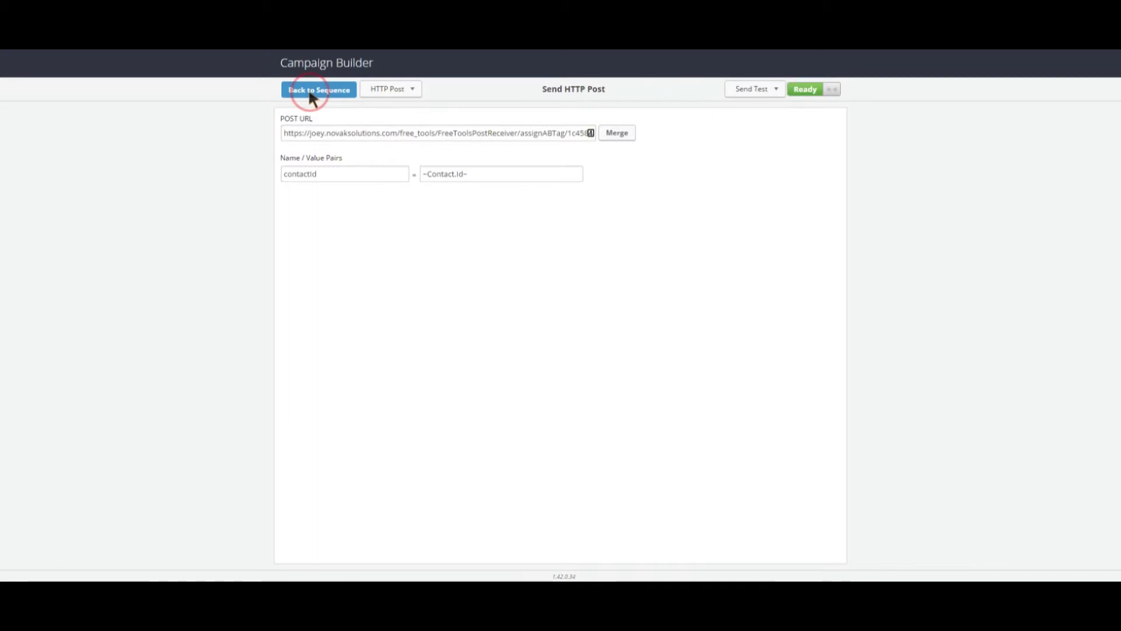
click(307, 88)
click(309, 91)
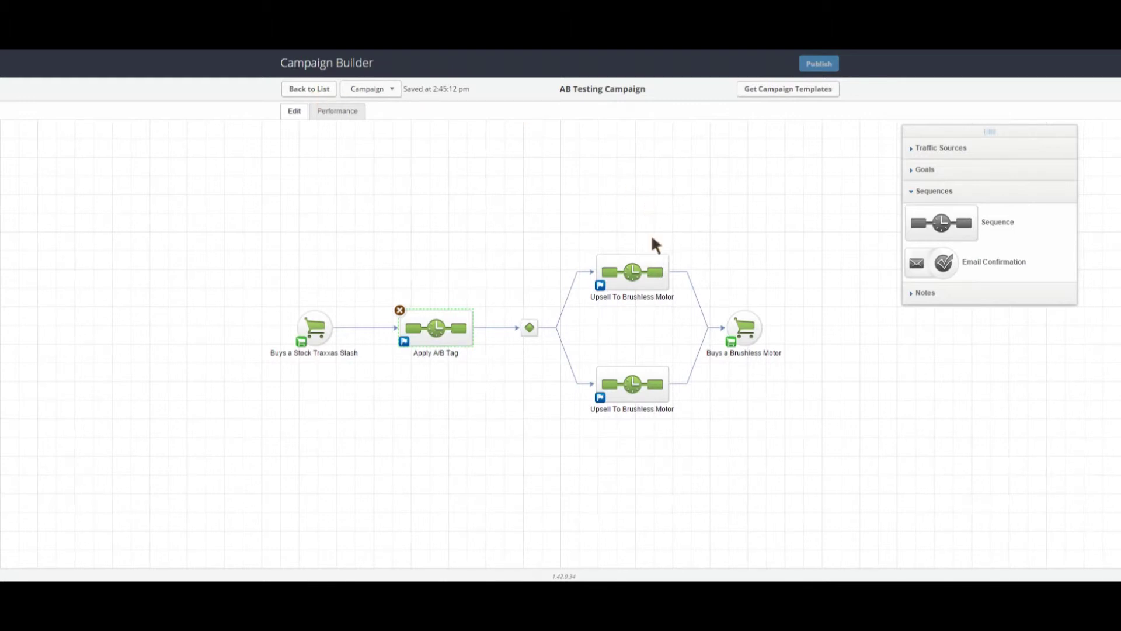
Step: Make the upper Upsell To Brushless Motor sequence first apply a new Upsell To Brushless tag
double_click(639, 277)
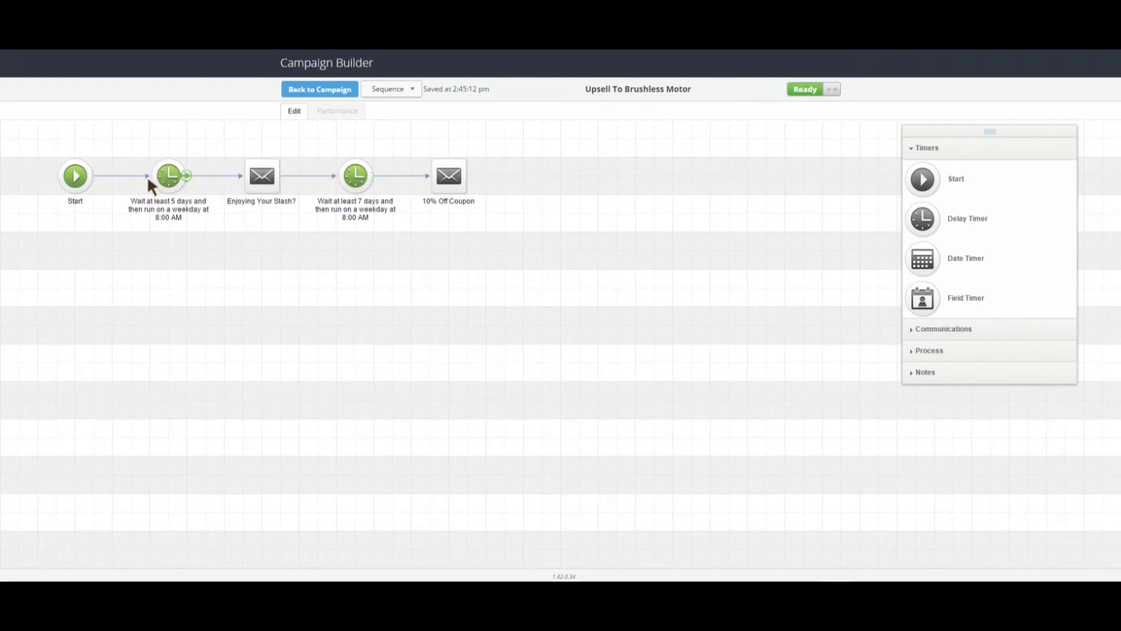
click(929, 341)
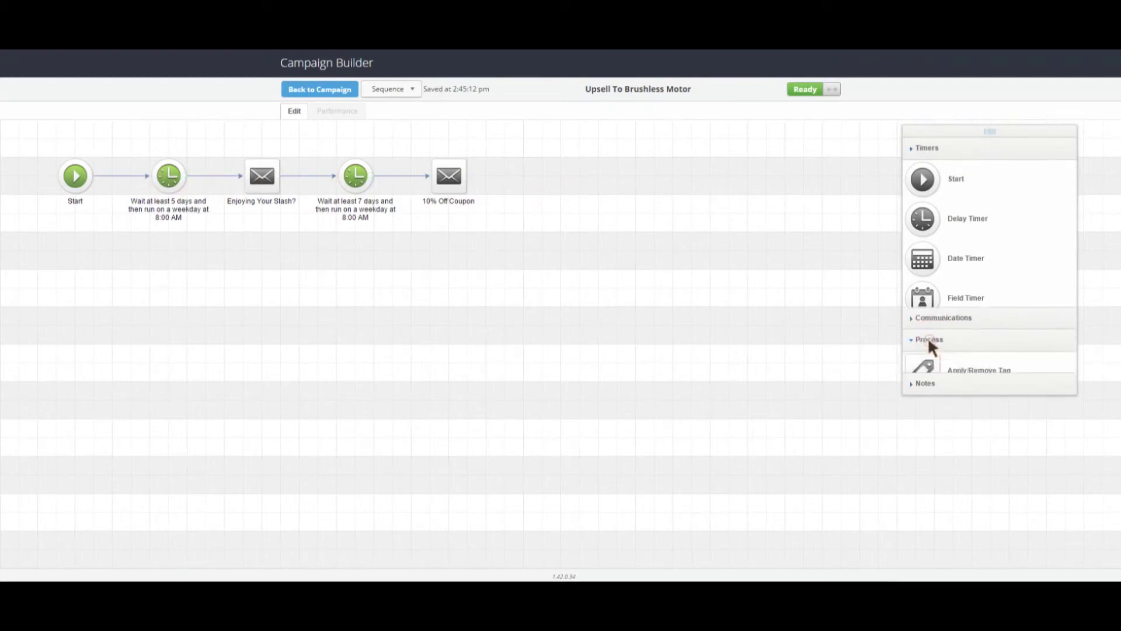
drag(924, 222, 126, 263)
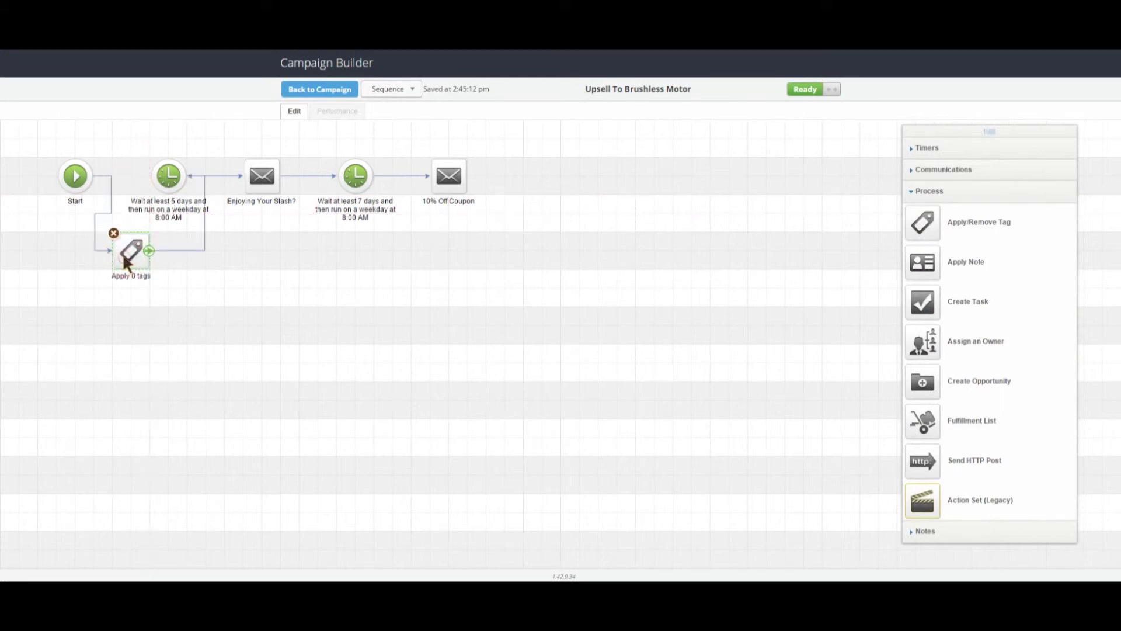
double_click(126, 263)
click(537, 239)
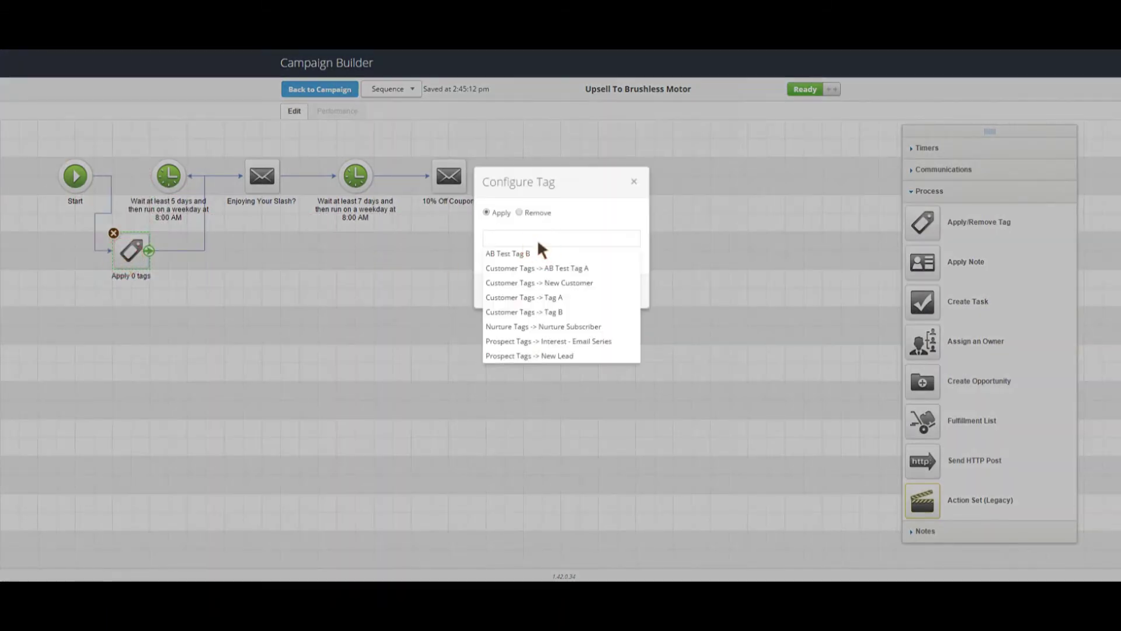
text(Upsell To Brushless)
click(508, 254)
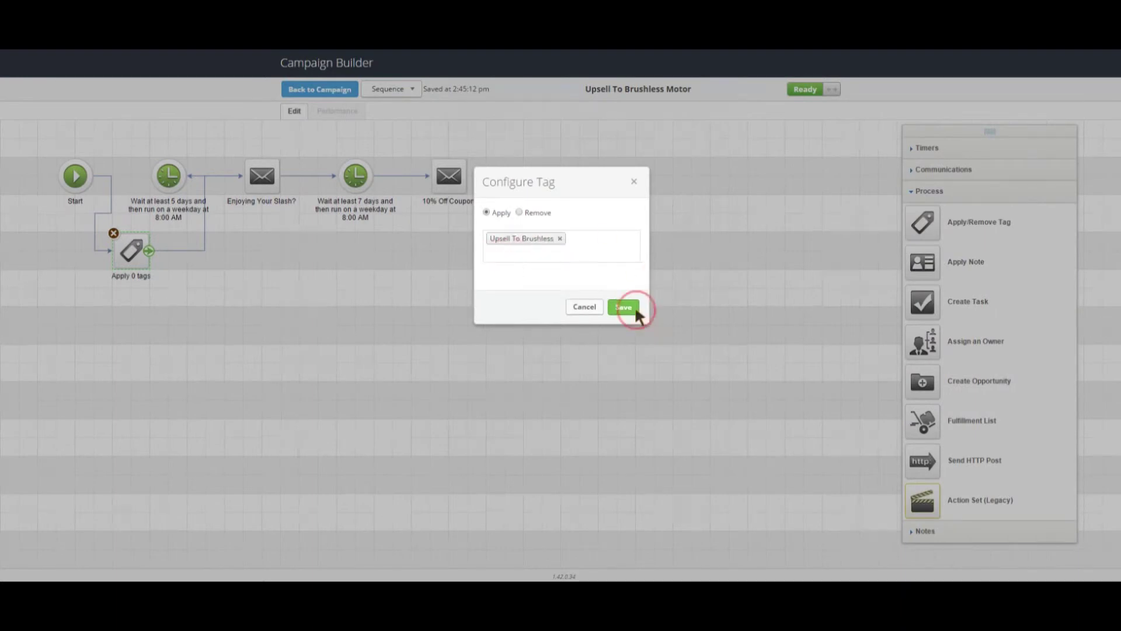
click(624, 307)
click(325, 94)
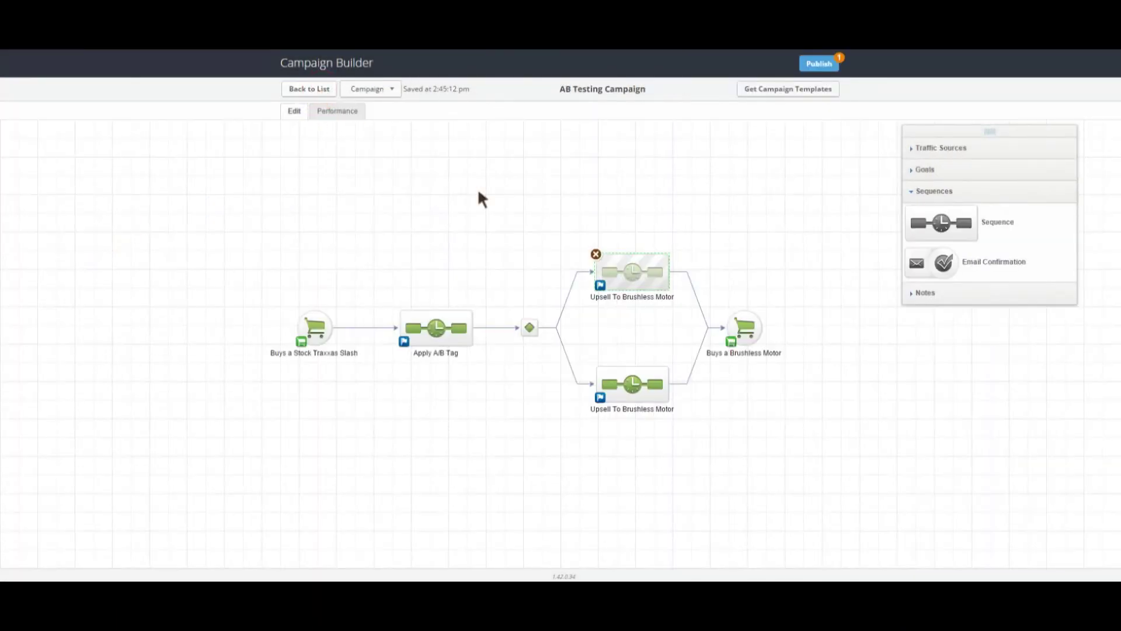
Step: Add a tag-applying step after Start in the lower Upsell To Brushless Motor sequence
double_click(612, 383)
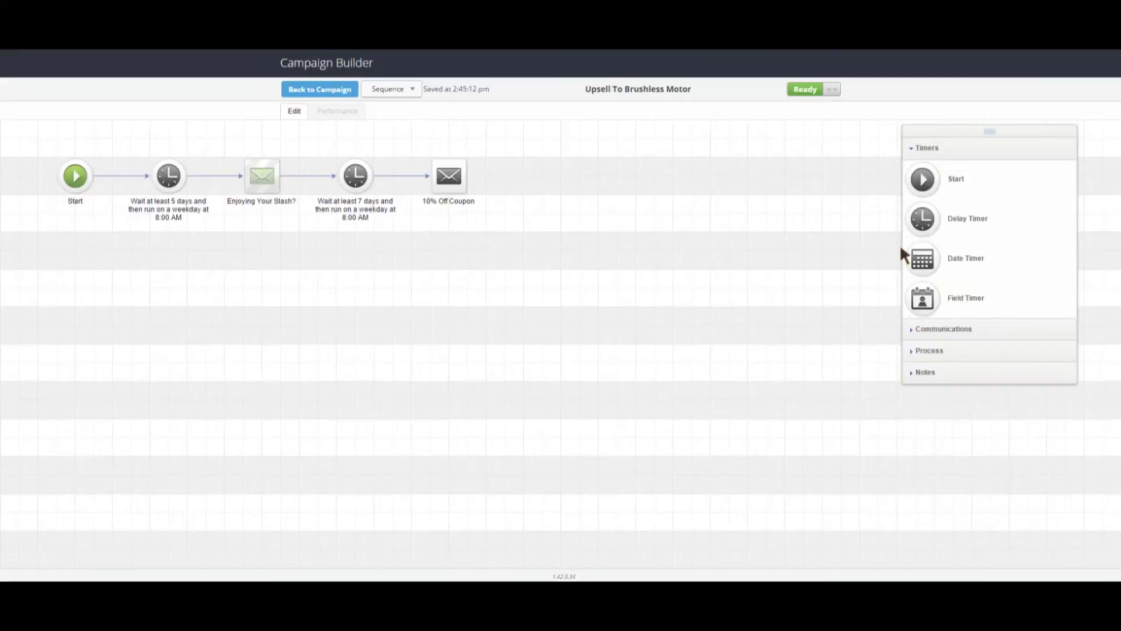
drag(923, 228, 357, 175)
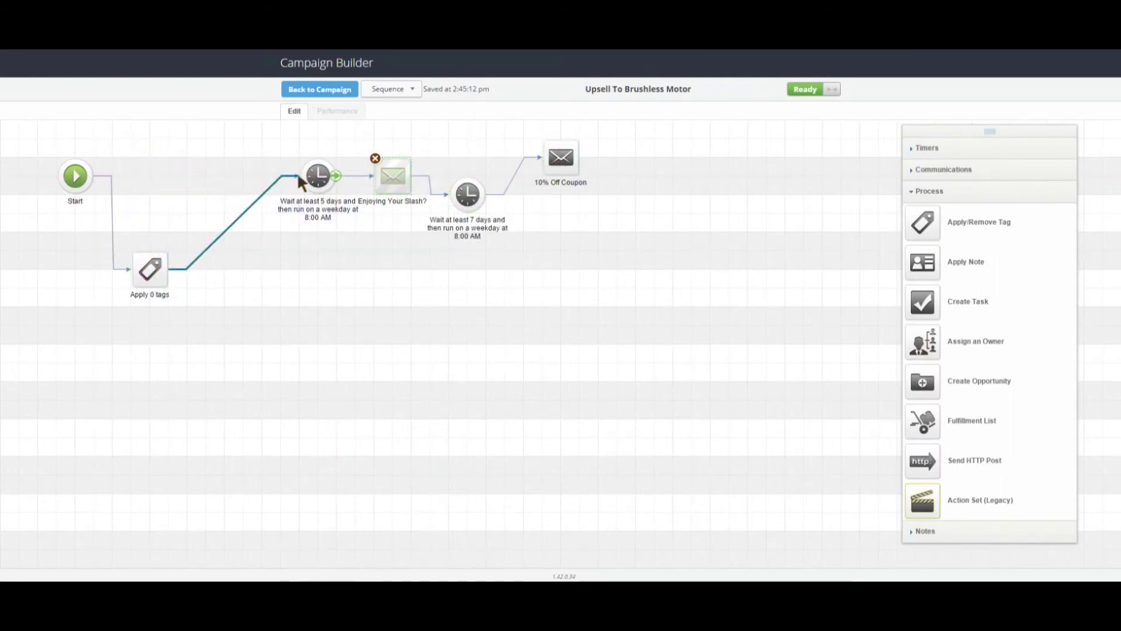
double_click(151, 270)
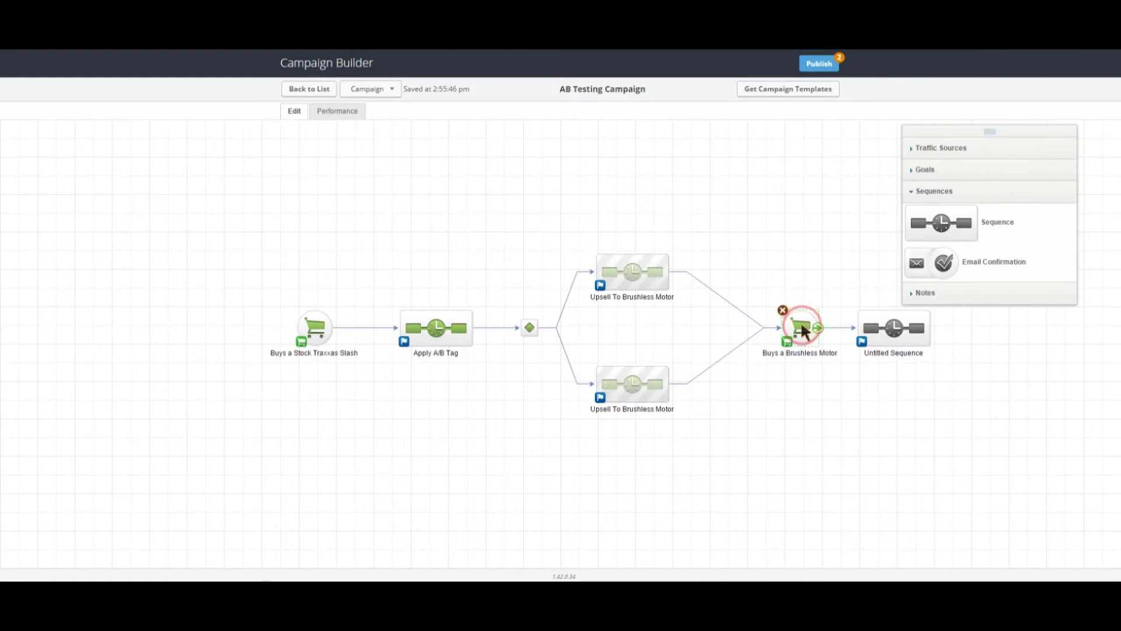
Step: Replace the sequence after Buys a Brushless Motor with a new connected Untitled Sequence
drag(765, 328, 763, 327)
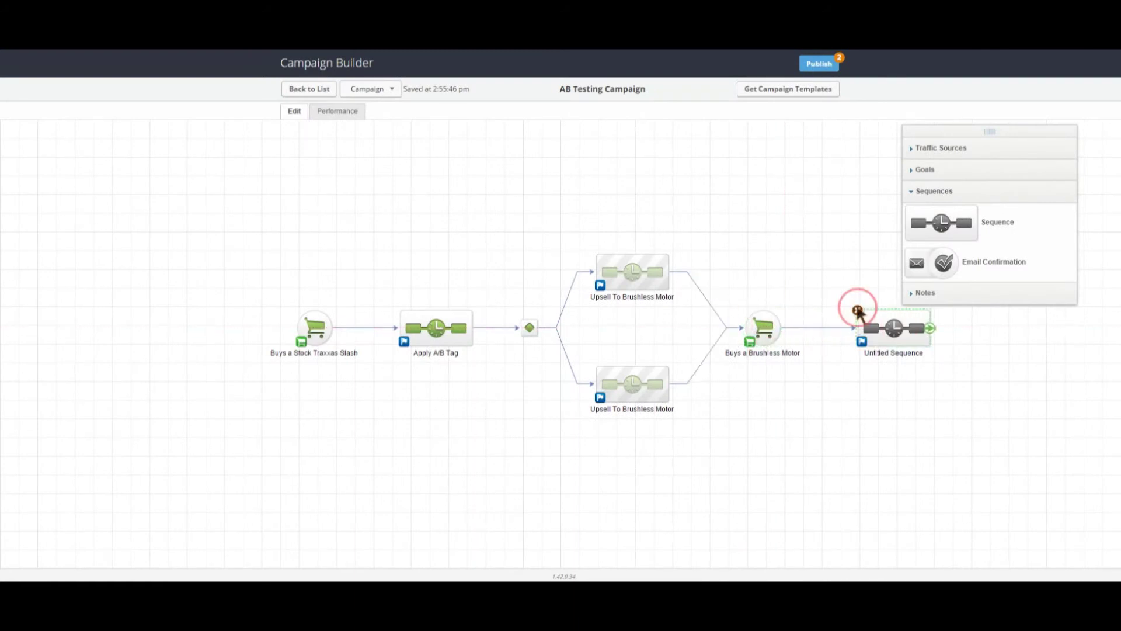
click(858, 308)
drag(759, 328, 781, 328)
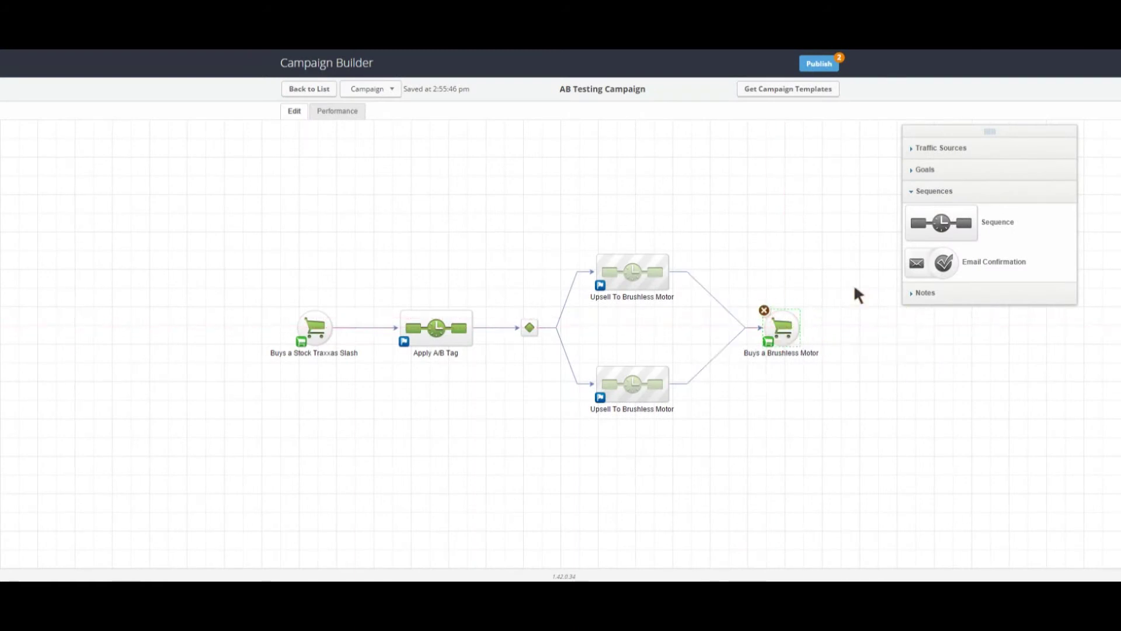
mouse_move(937, 232)
mouse_down()
mouse_move(848, 224)
mouse_move(876, 323)
mouse_move(857, 324)
mouse_up()
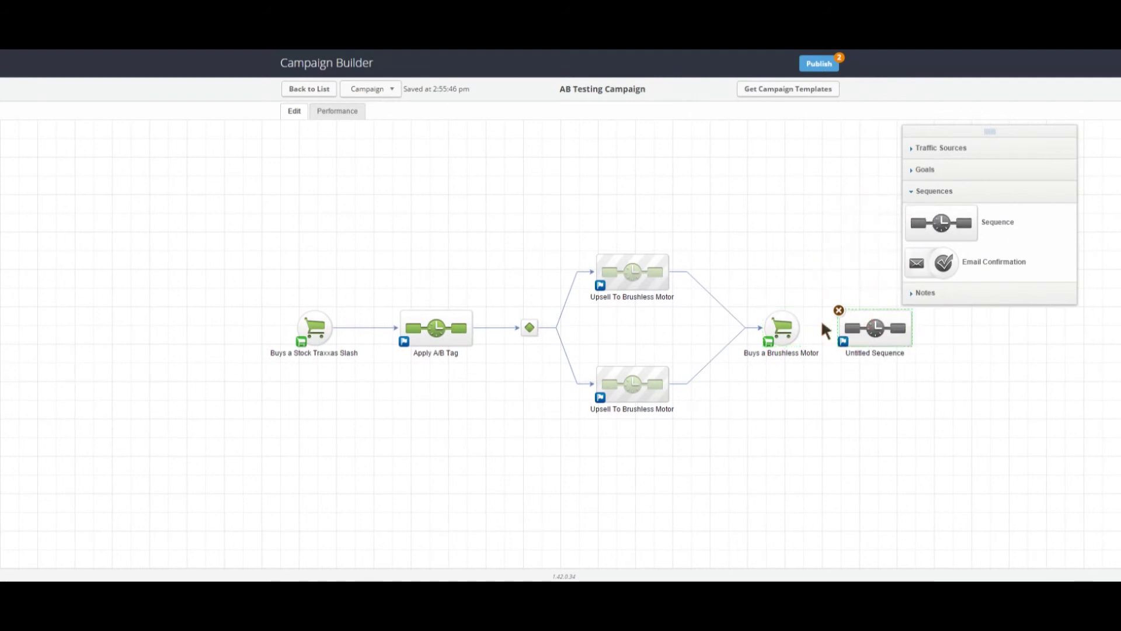
click(802, 332)
Step: Make the Untitled Sequence apply a new Bought Brushless tag right after Start
double_click(856, 340)
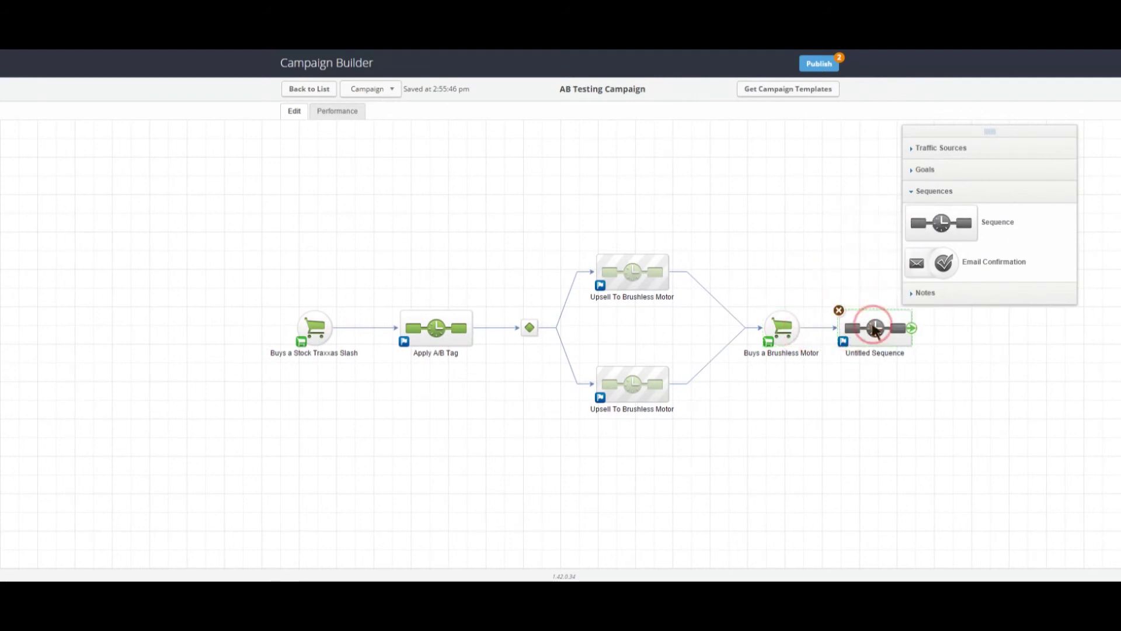
click(920, 347)
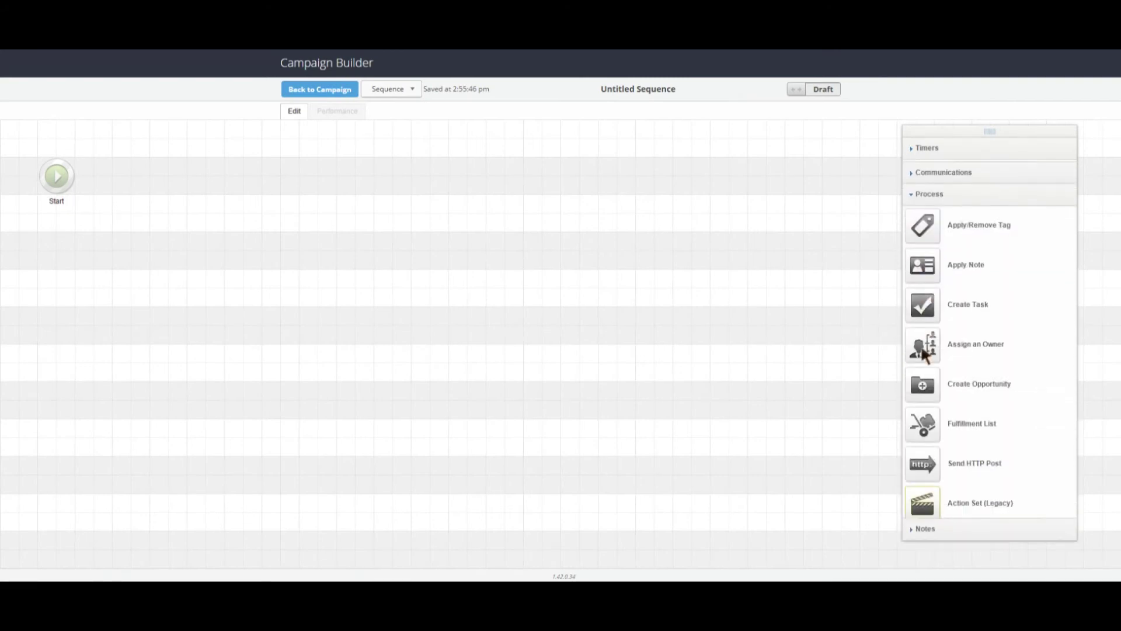
drag(929, 224, 120, 174)
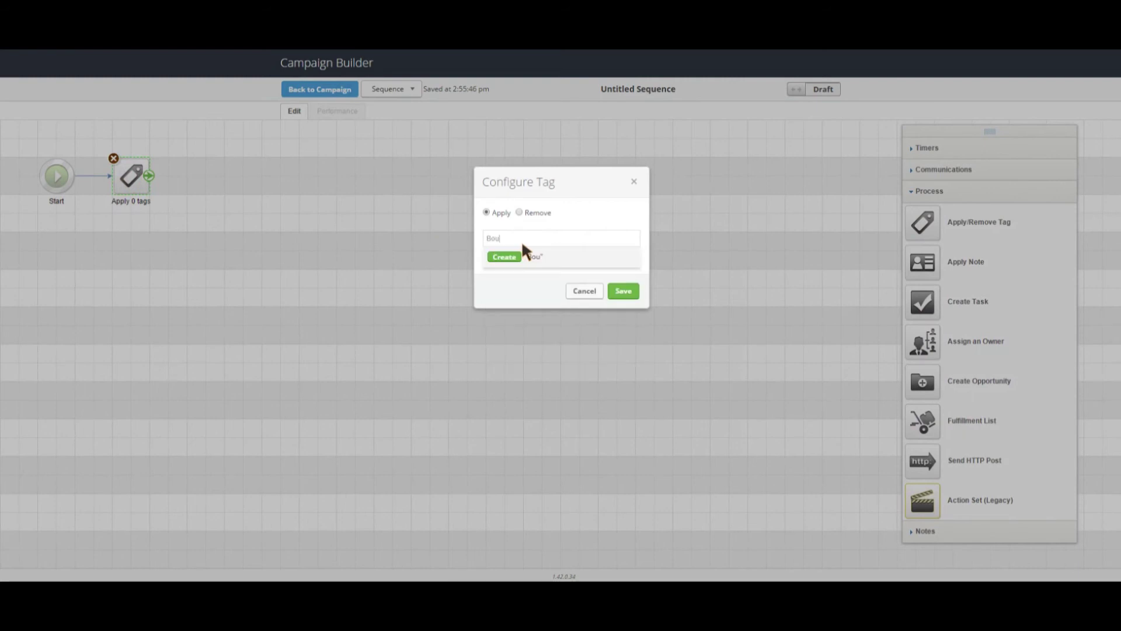
click(528, 240)
click(526, 241)
click(624, 307)
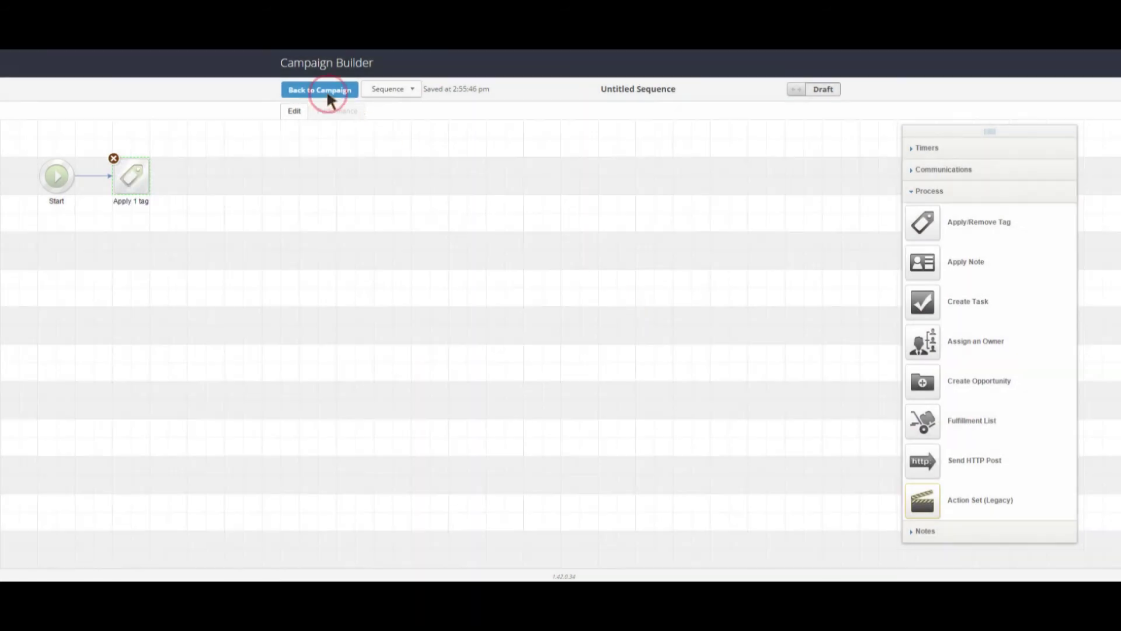
Step: Publish the campaign changes and view the campaign's performance
click(320, 90)
click(819, 63)
click(649, 388)
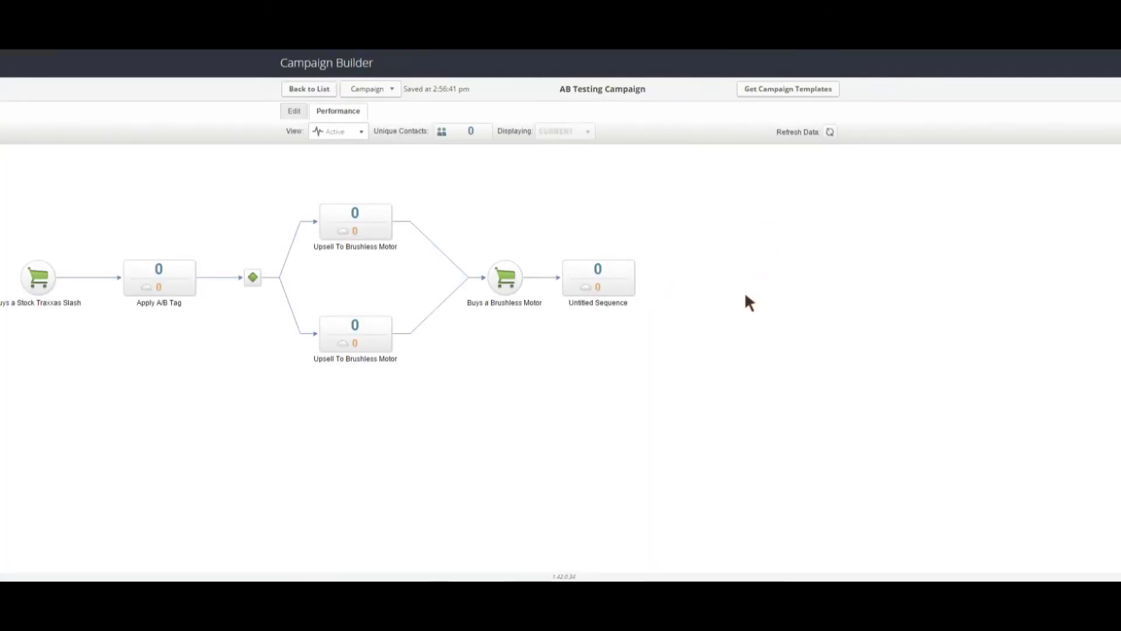